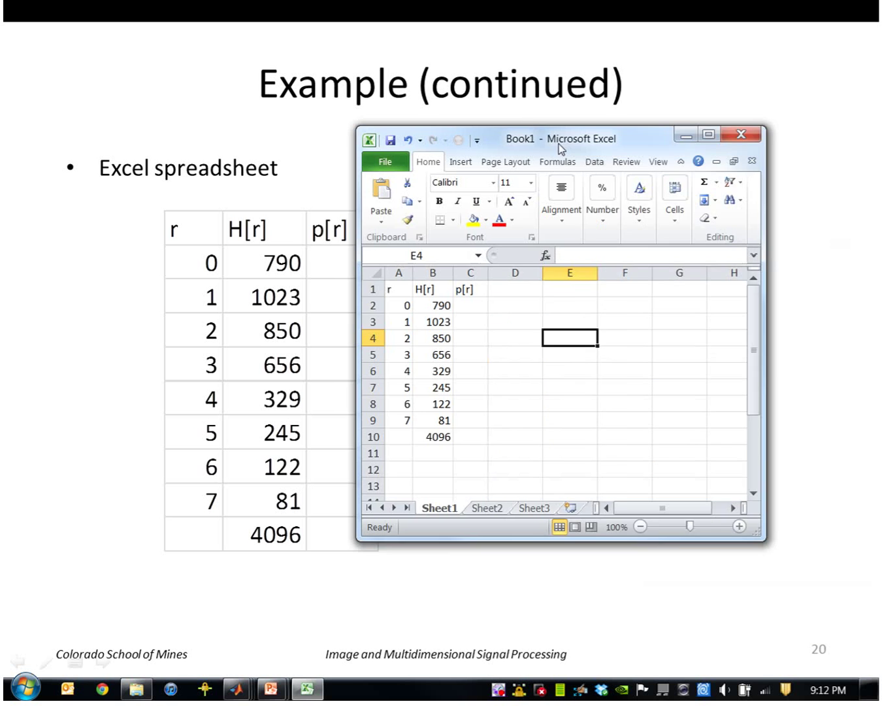
- Move the Excel workbook holding the r and H[r] table over the example slide
{"action": "left_click_drag", "start_coordinate": [613, 143], "coordinate": [592, 98]}
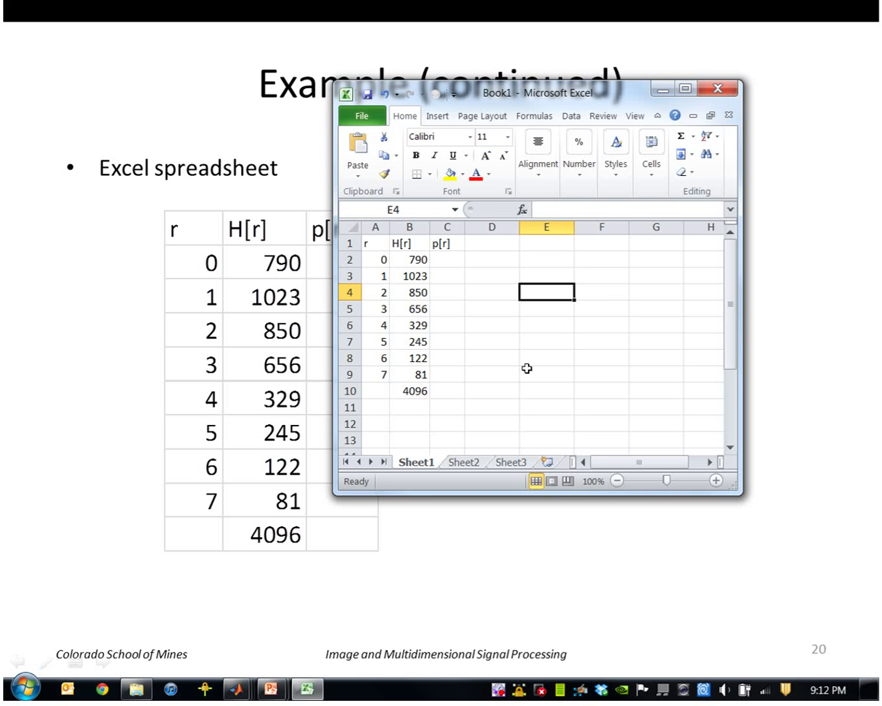
- Enter the first p[r] formula =B2/$B$10 in C2
{"action": "left_click", "coordinate": [452, 258]}
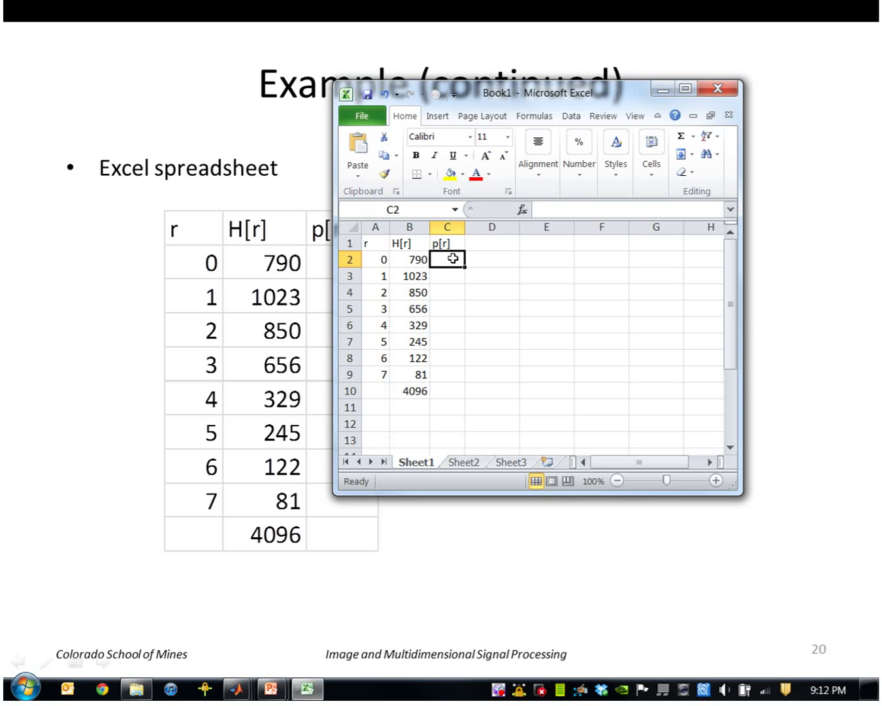
{"action": "type", "text": "="}
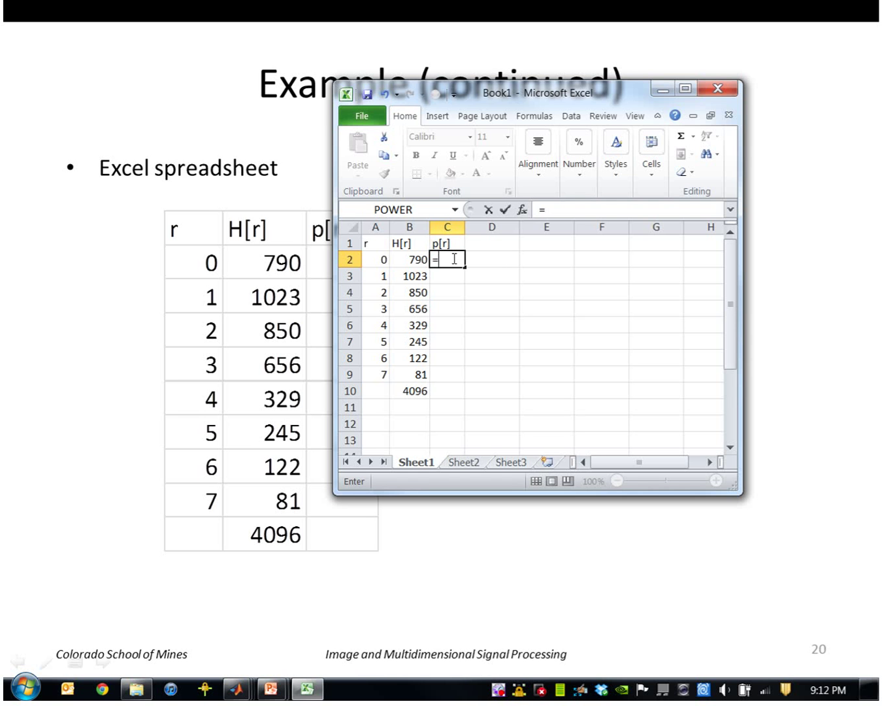
{"action": "left_click", "coordinate": [414, 258]}
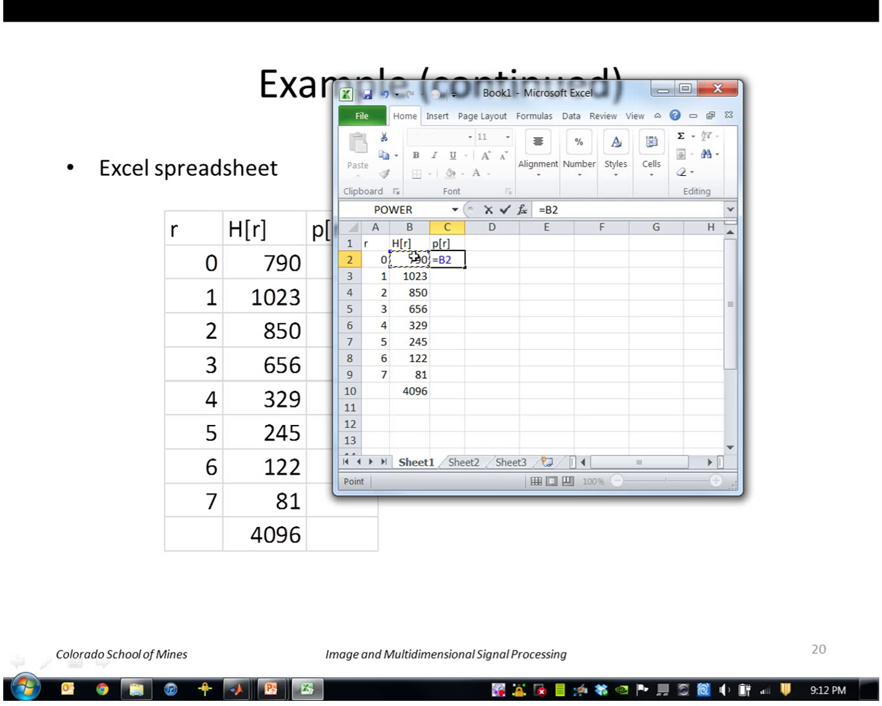
{"action": "type", "text": "/"}
{"action": "left_click", "coordinate": [421, 392]}
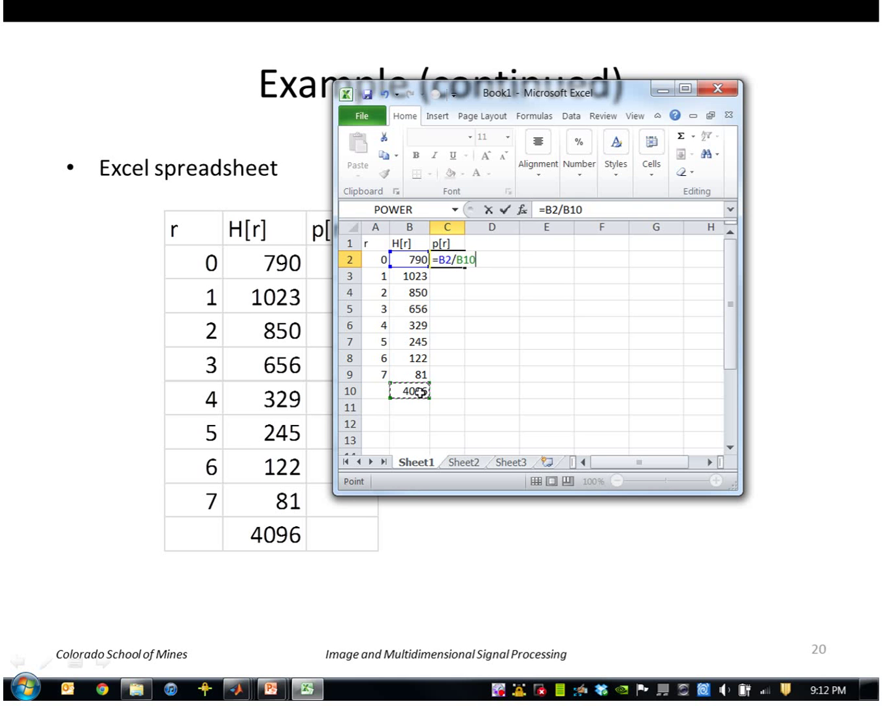
{"action": "key", "text": "Return"}
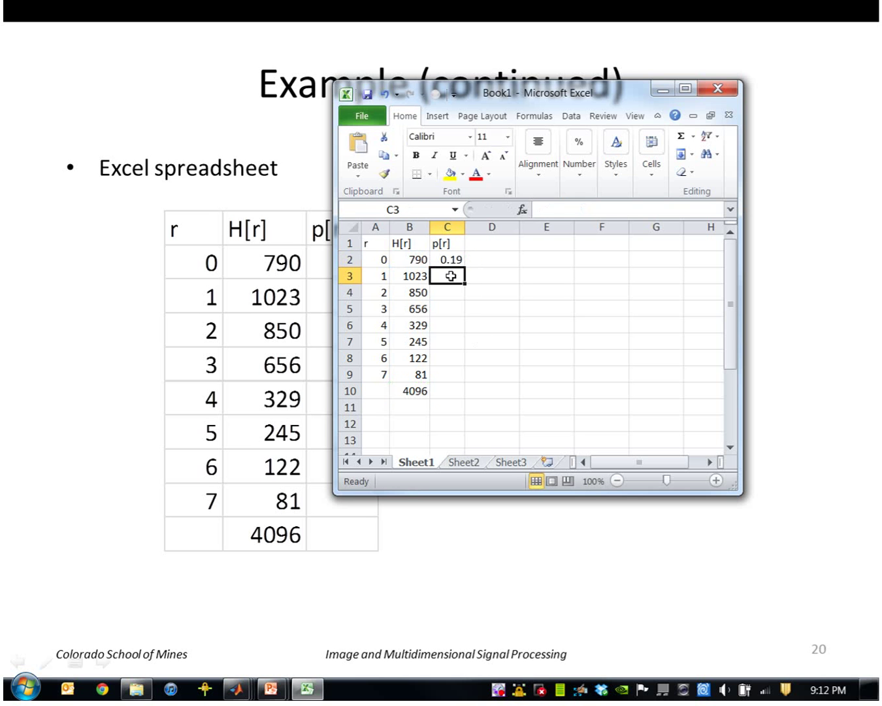
{"action": "left_click", "coordinate": [453, 259]}
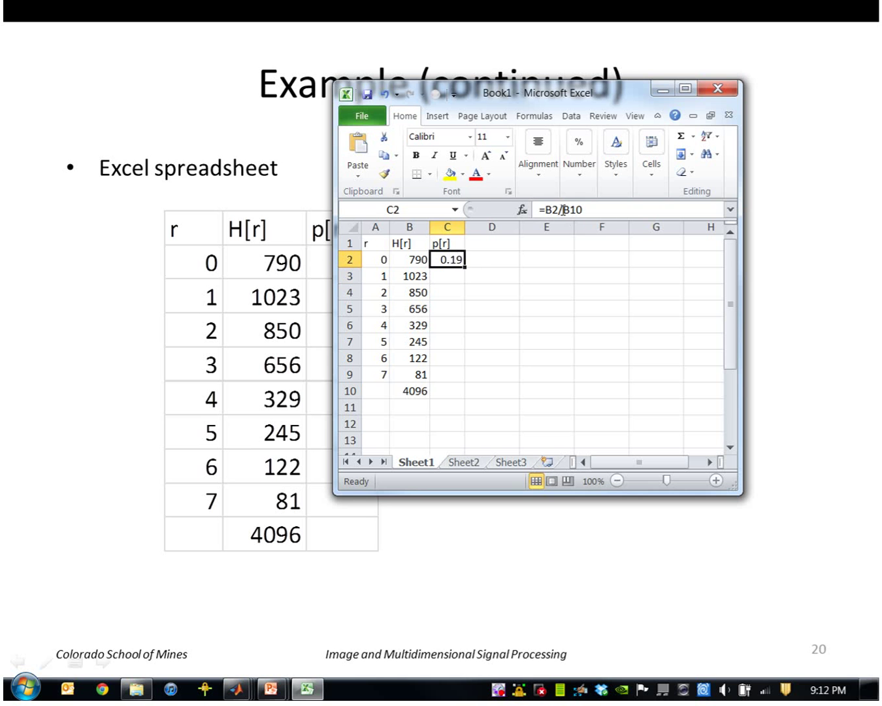
{"action": "left_click", "coordinate": [563, 210]}
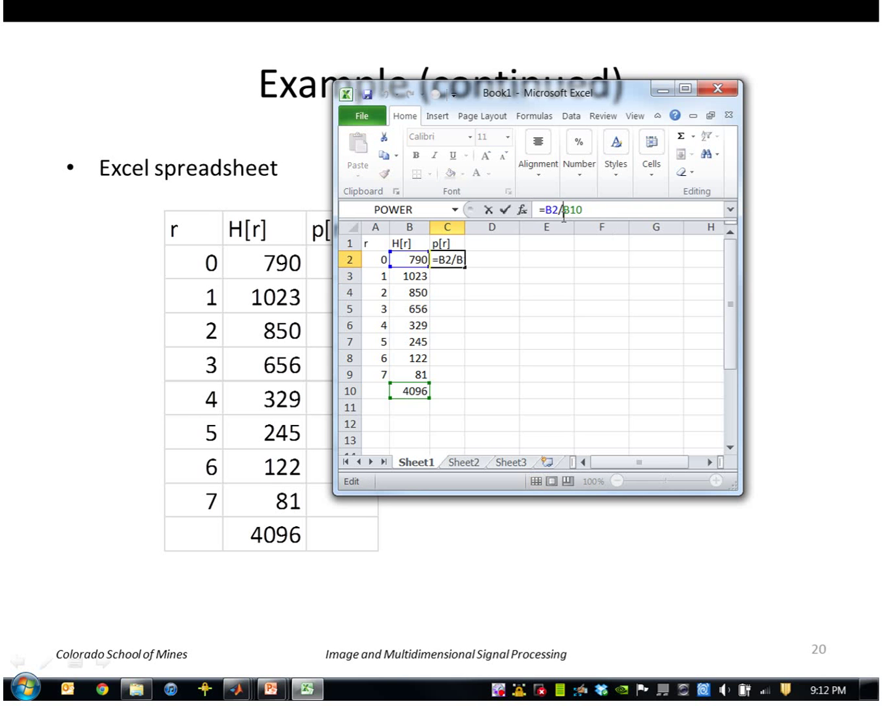
{"action": "type", "text": "$"}
{"action": "left_click", "coordinate": [577, 210]}
{"action": "type", "text": "$"}
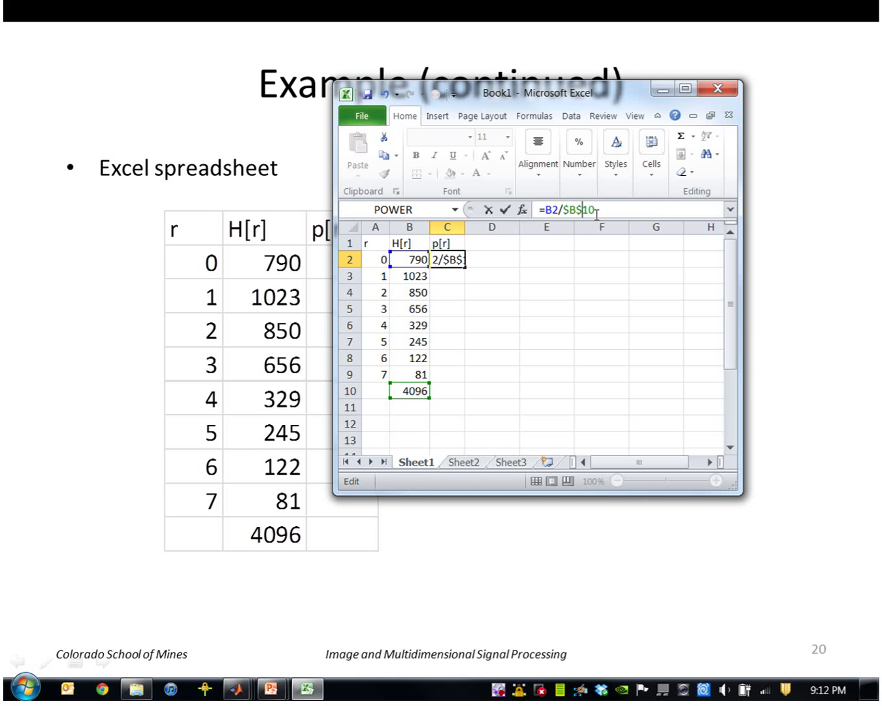
{"action": "key", "text": "Return"}
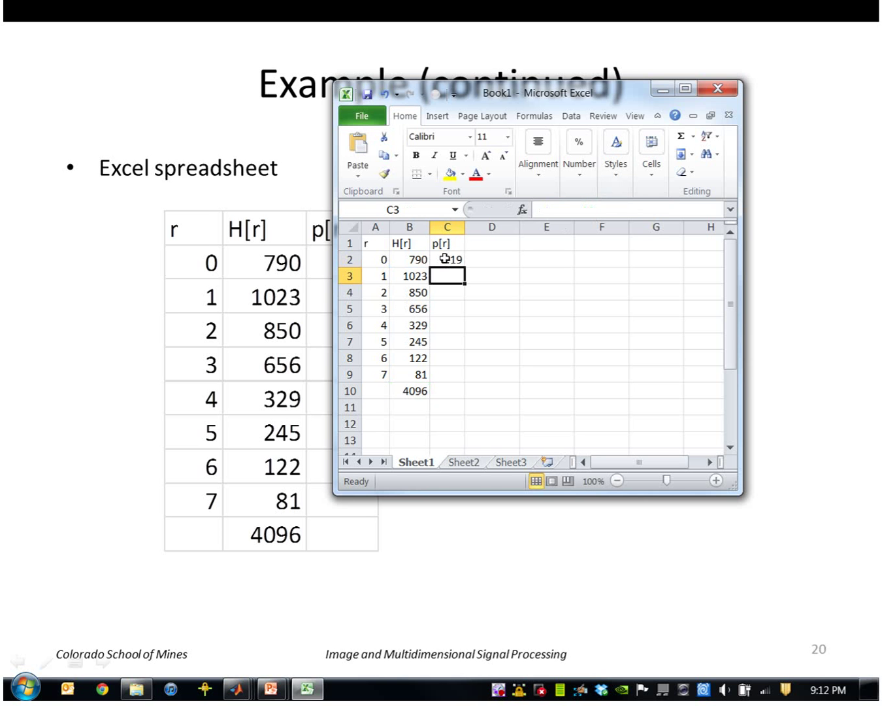
- Fill the p[r] formula down to C9 and total it in C10 with =SUM(C2:C9)
{"action": "left_click", "coordinate": [442, 258]}
{"action": "key", "text": "ctrl+c"}
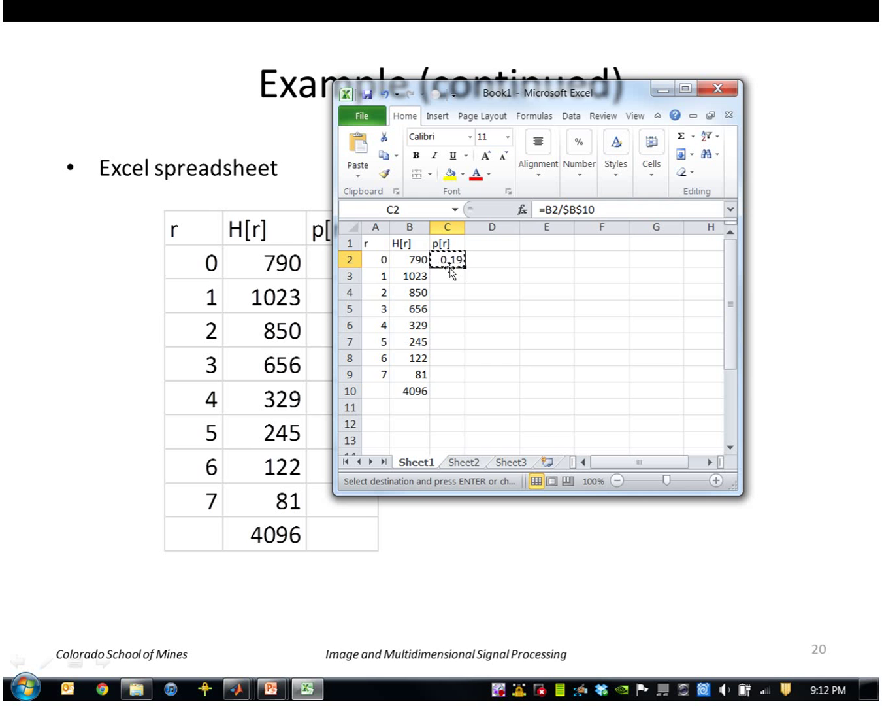
{"action": "left_click_drag", "start_coordinate": [449, 275], "coordinate": [453, 376]}
{"action": "key", "text": "ctrl+v"}
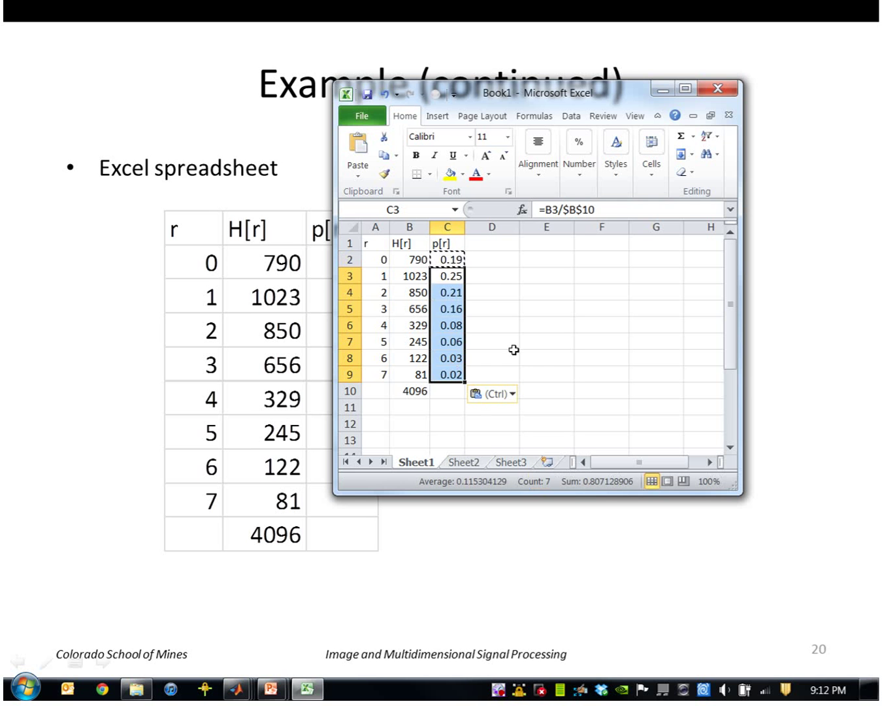
{"action": "left_click", "coordinate": [447, 390]}
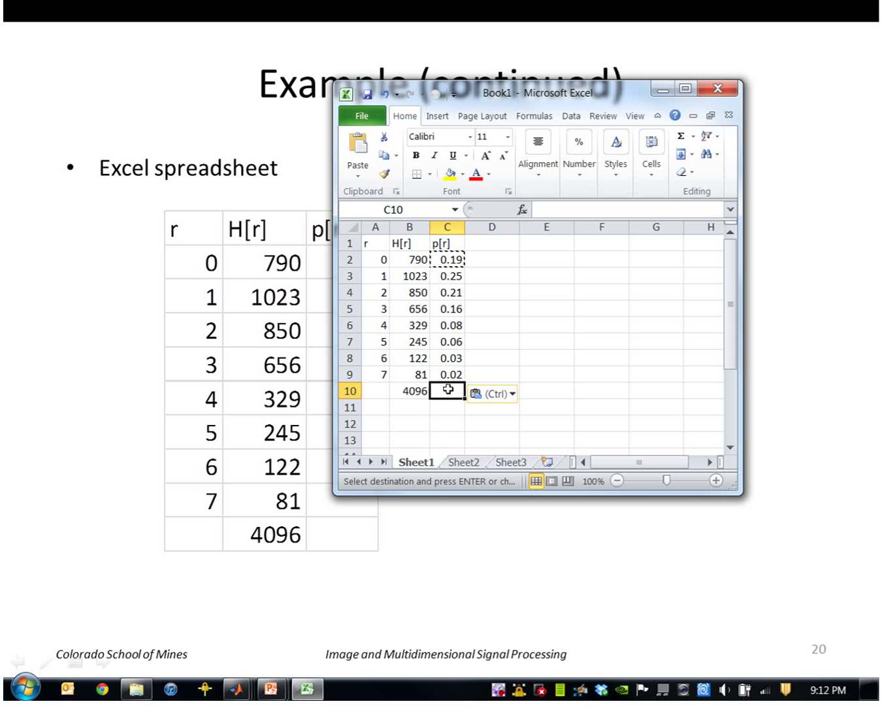
{"action": "type", "text": "=su"}
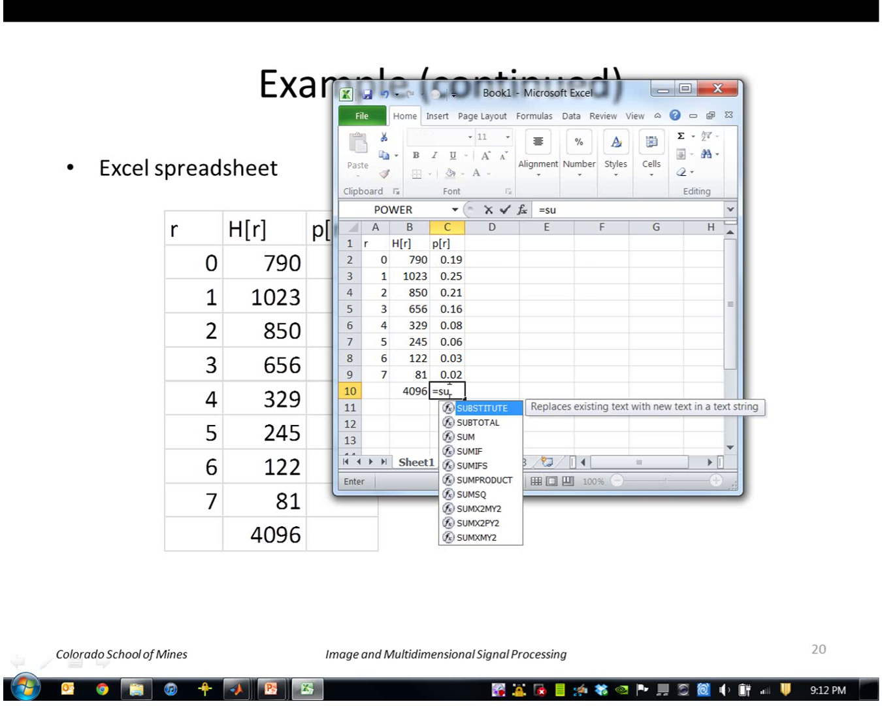
{"action": "type", "text": "m("}
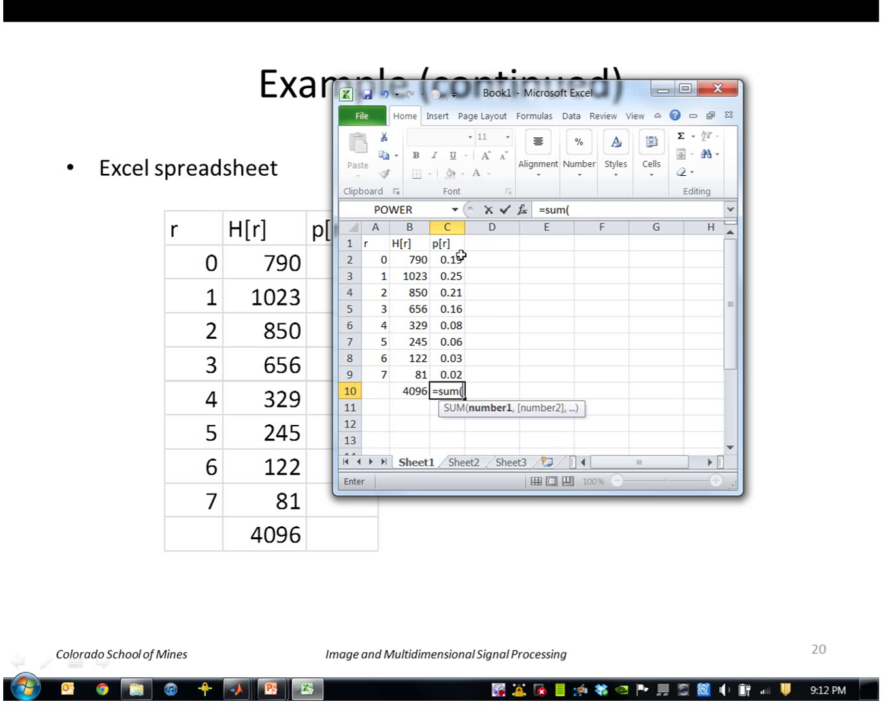
{"action": "left_click_drag", "start_coordinate": [448, 260], "coordinate": [435, 375]}
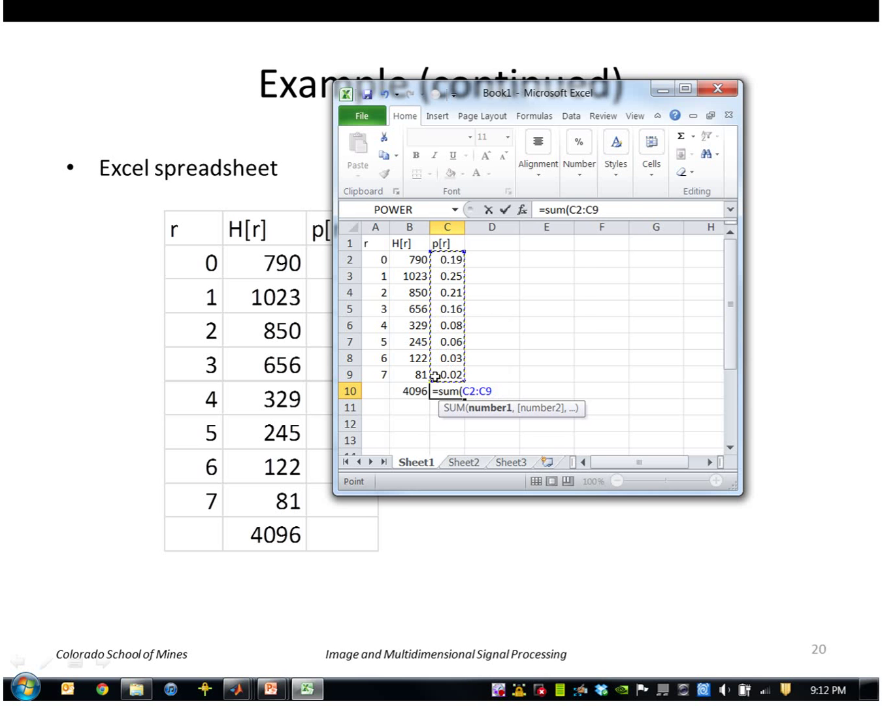
{"action": "type", "text": ")"}
{"action": "key", "text": "Return"}
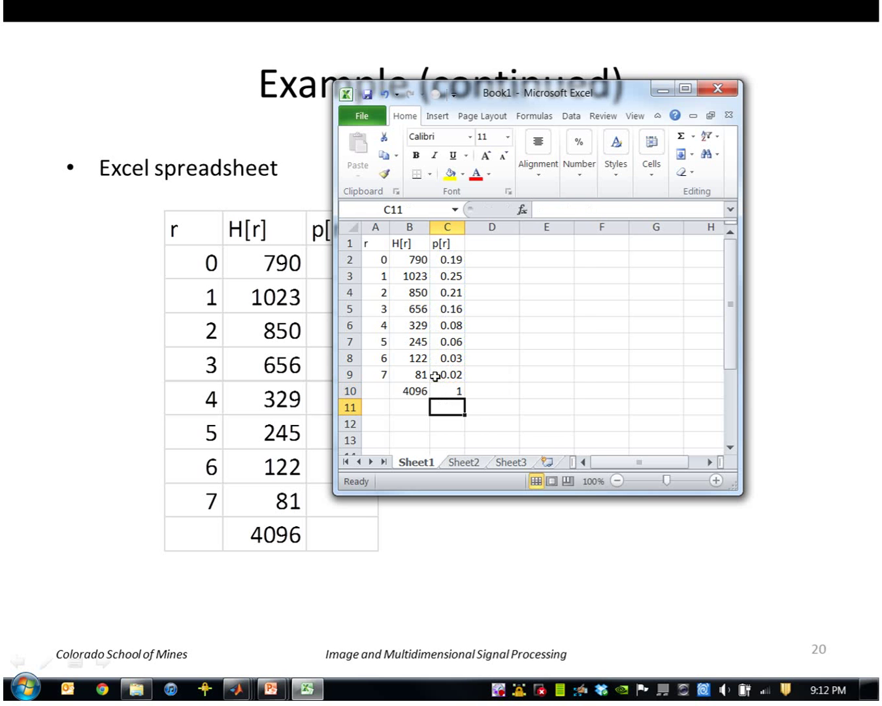
- Add an F[r] heading in D1 and set D2 to =C2
{"action": "left_click", "coordinate": [492, 245]}
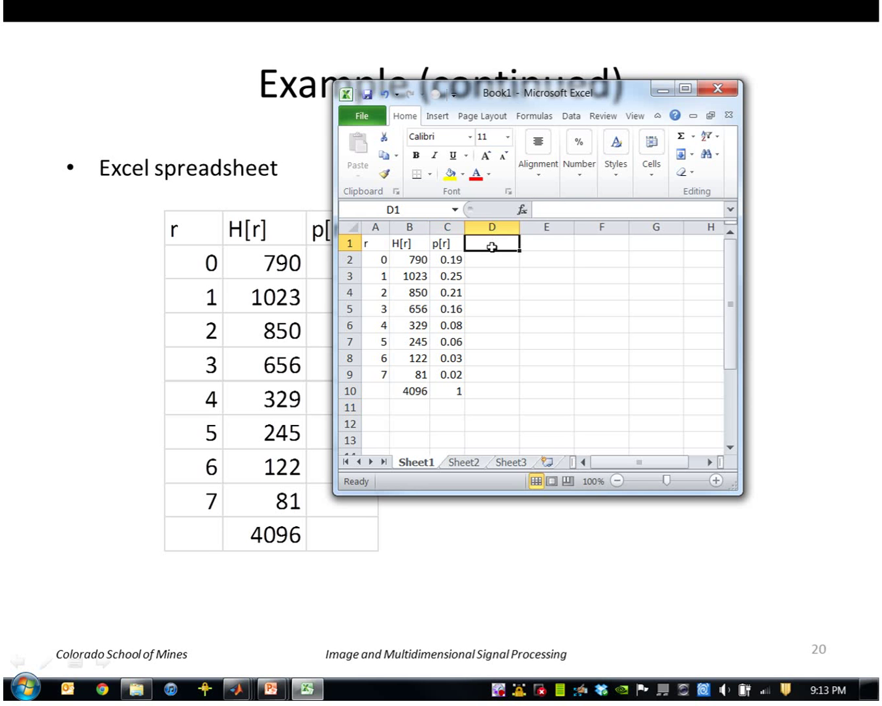
{"action": "type", "text": "F("}
{"action": "key", "text": "BackSpace"}
{"action": "type", "text": "["}
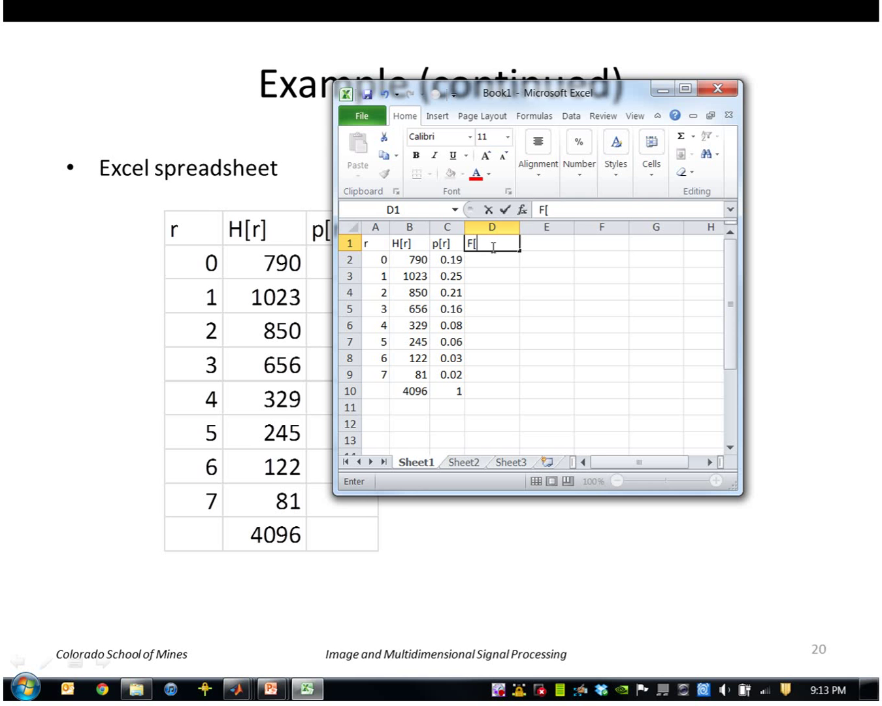
{"action": "type", "text": "r]"}
{"action": "key", "text": "Return"}
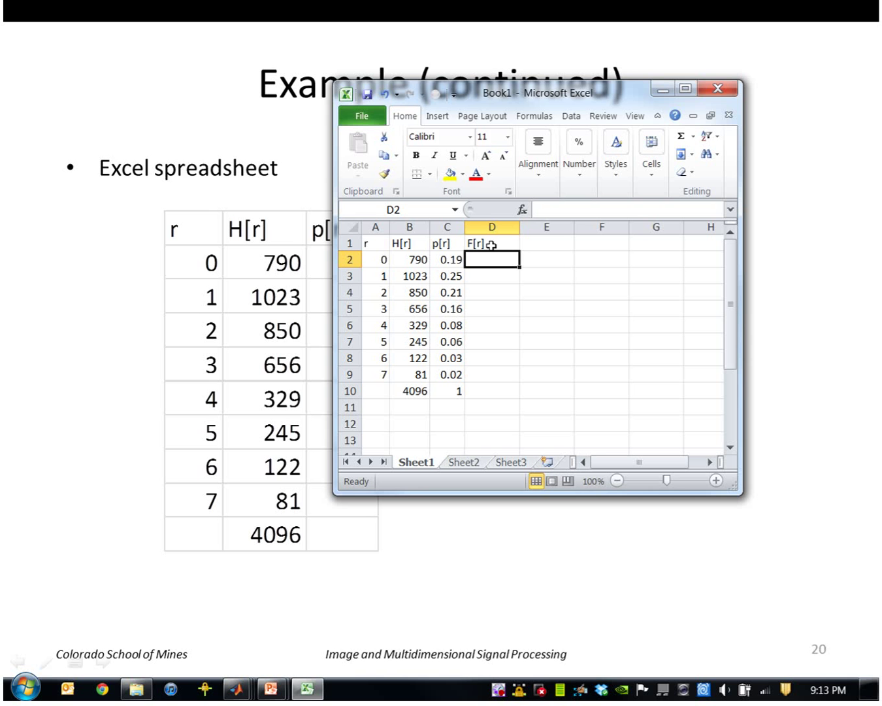
{"action": "type", "text": "="}
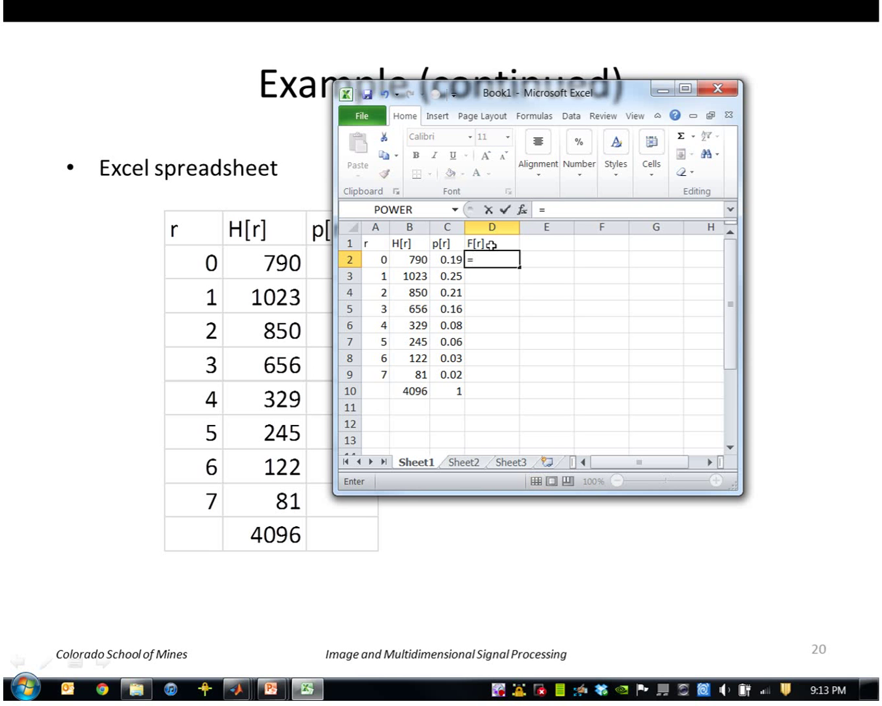
{"action": "left_click", "coordinate": [452, 258]}
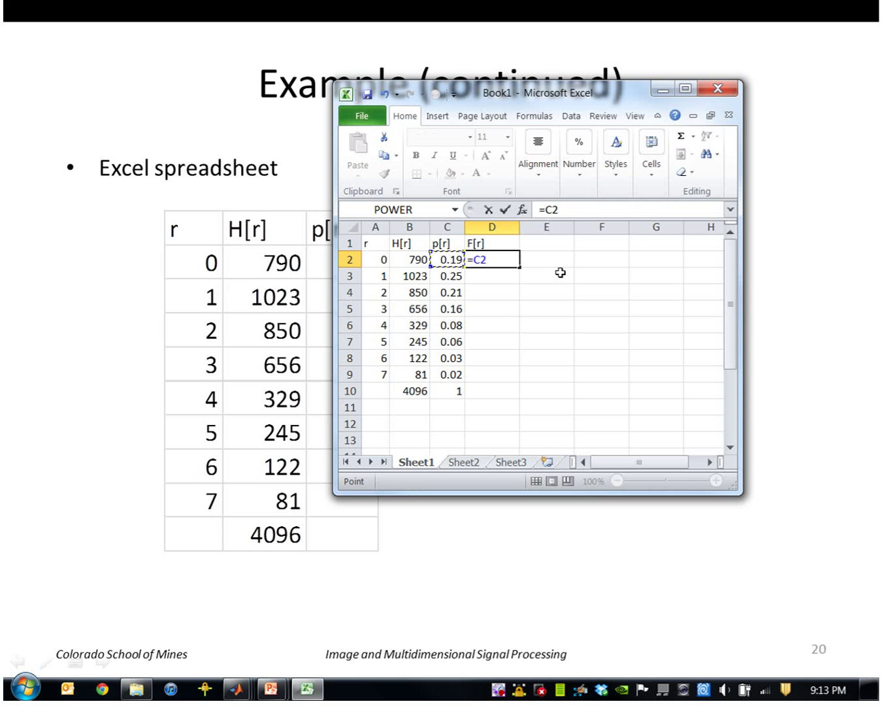
{"action": "key", "text": "Return"}
- Enter the cumulative formula =C3+D2 in D3
{"action": "type", "text": "="}
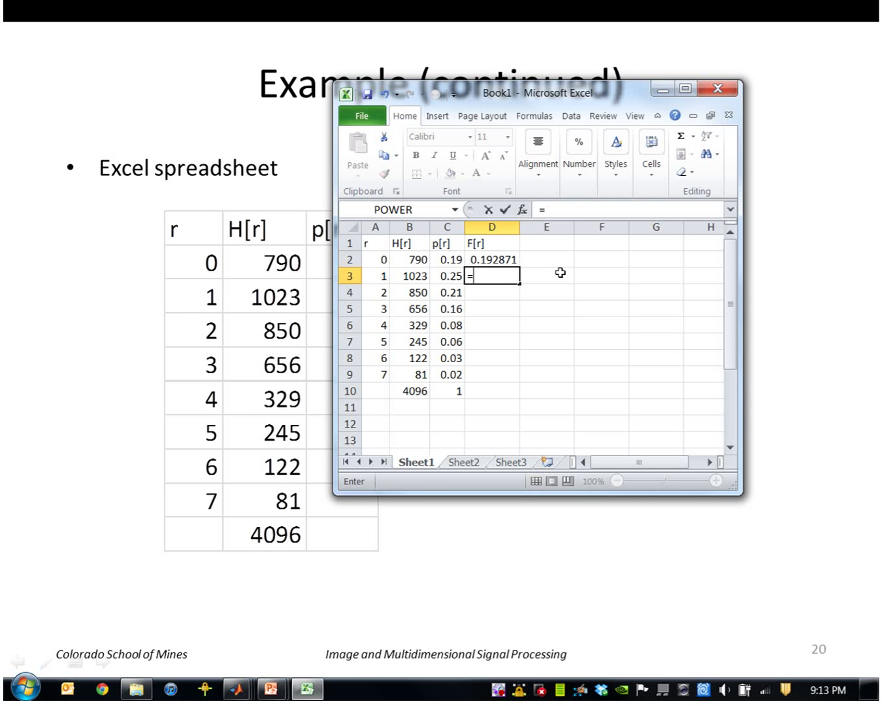
{"action": "left_click", "coordinate": [447, 276]}
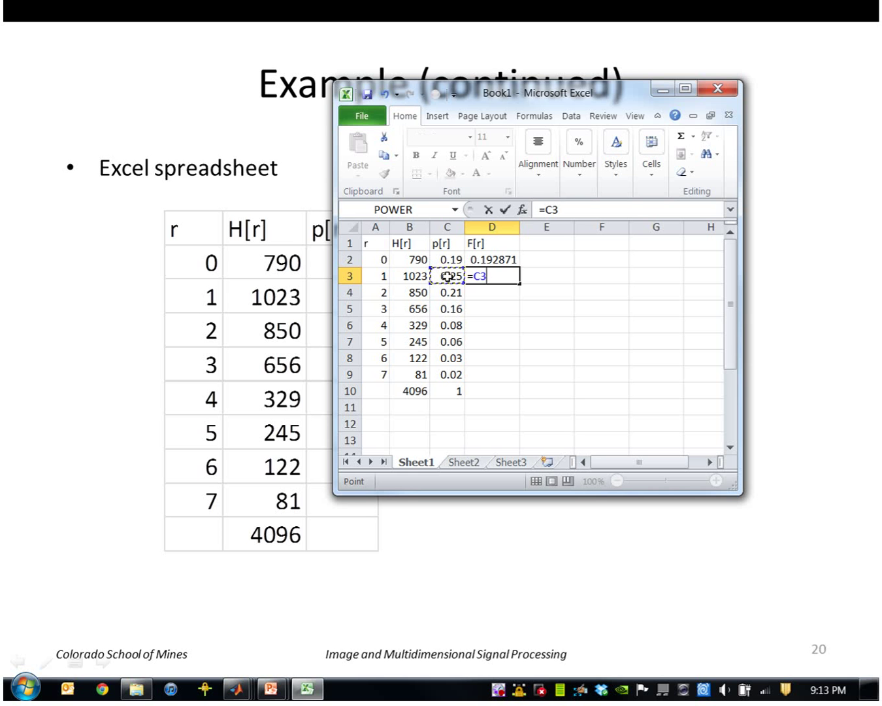
{"action": "type", "text": "+"}
{"action": "left_click", "coordinate": [484, 259]}
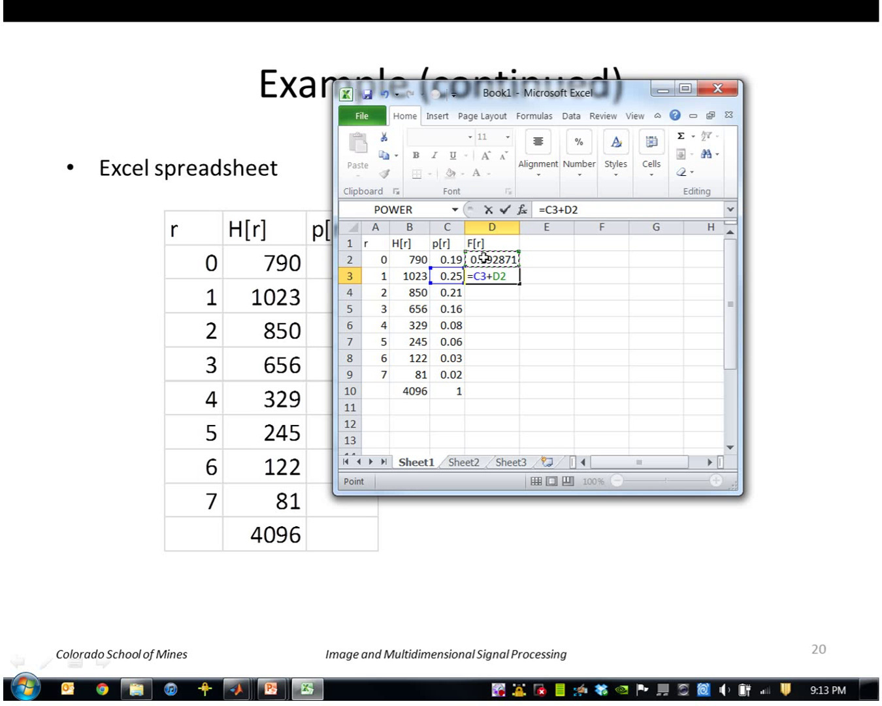
{"action": "key", "text": "Return"}
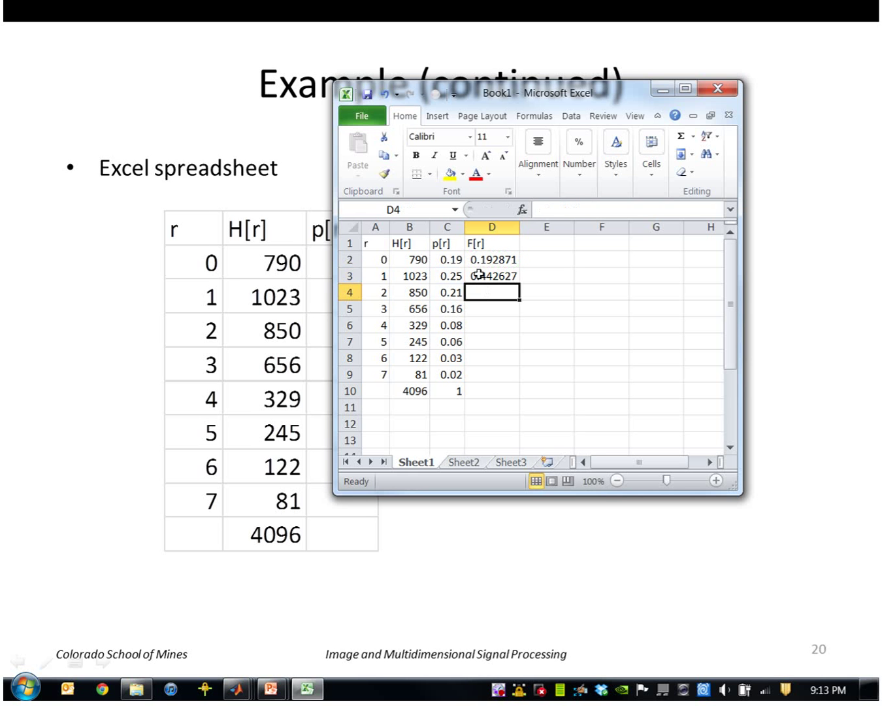
- Fill the cumulative formula down to D9 and narrow column D
{"action": "left_click", "coordinate": [479, 274]}
{"action": "key", "text": "ctrl+c"}
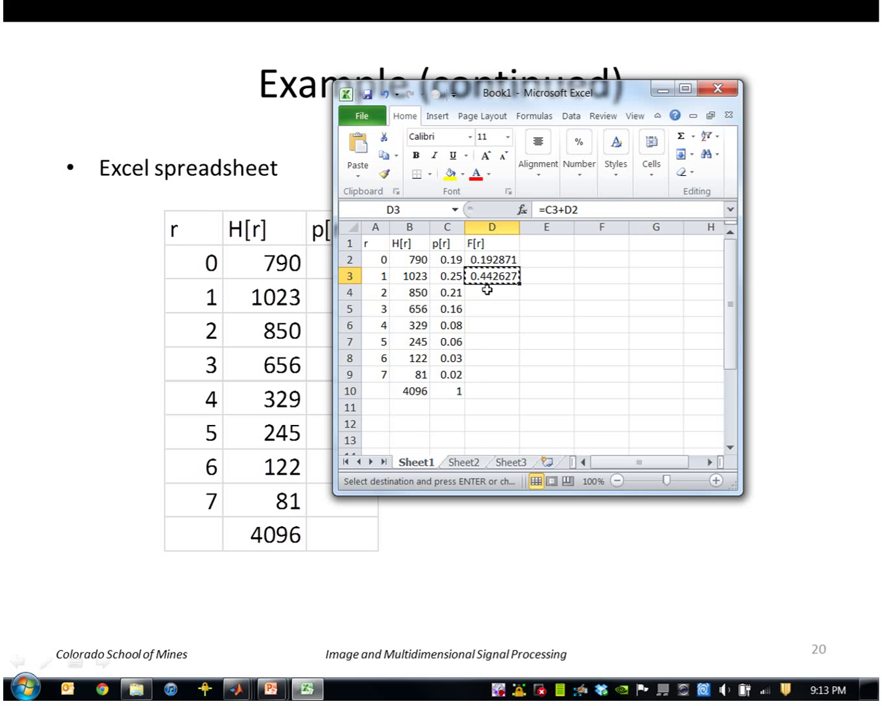
{"action": "left_click_drag", "start_coordinate": [490, 291], "coordinate": [481, 371]}
{"action": "key", "text": "ctrl+v"}
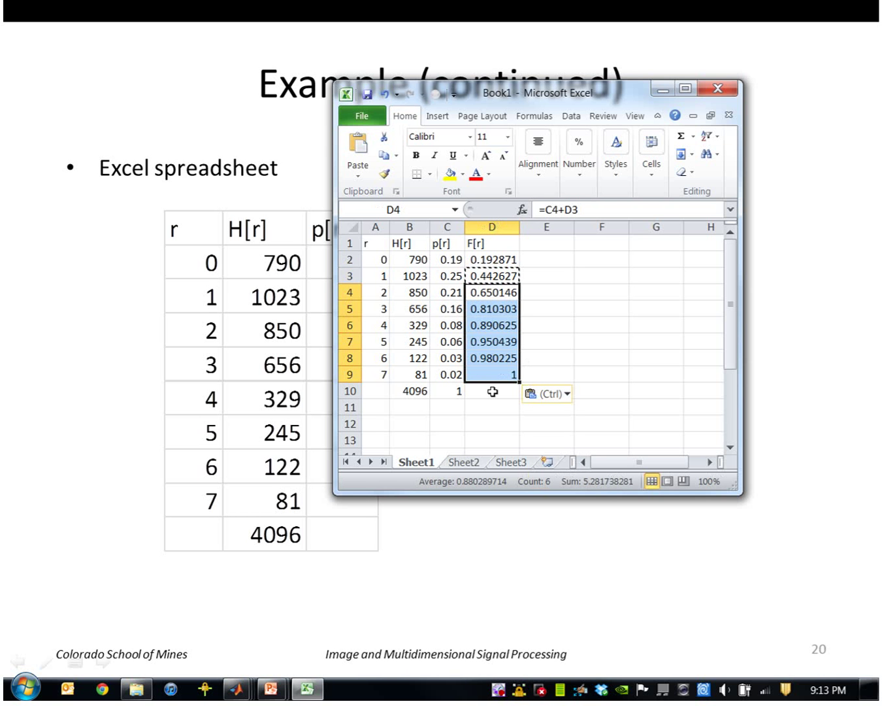
{"action": "left_click", "coordinate": [492, 223]}
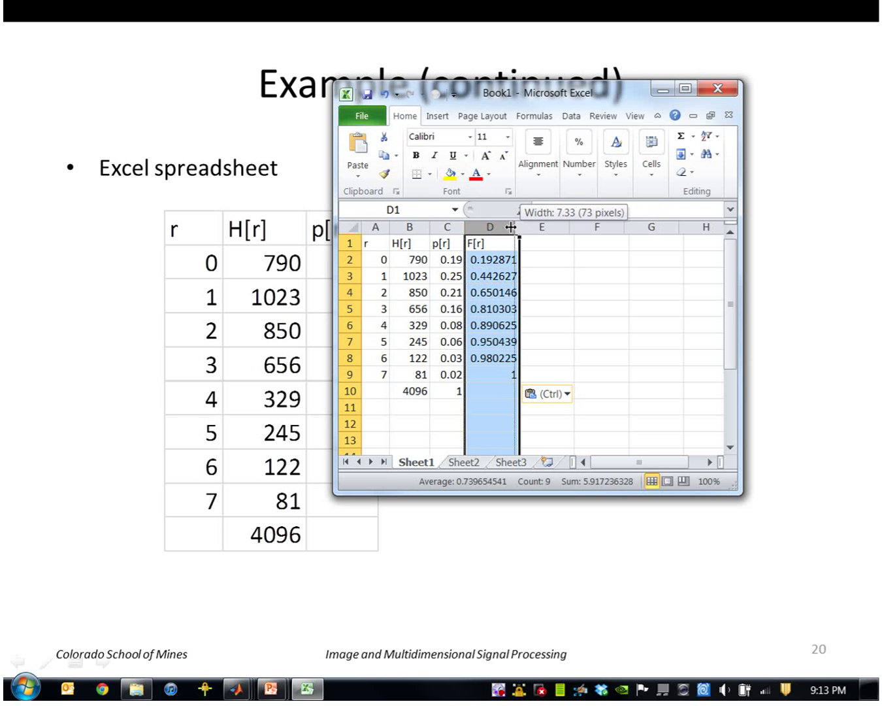
{"action": "left_click_drag", "start_coordinate": [520, 226], "coordinate": [499, 226]}
- Head column E as T[r], correcting the typo
{"action": "left_click", "coordinate": [527, 244]}
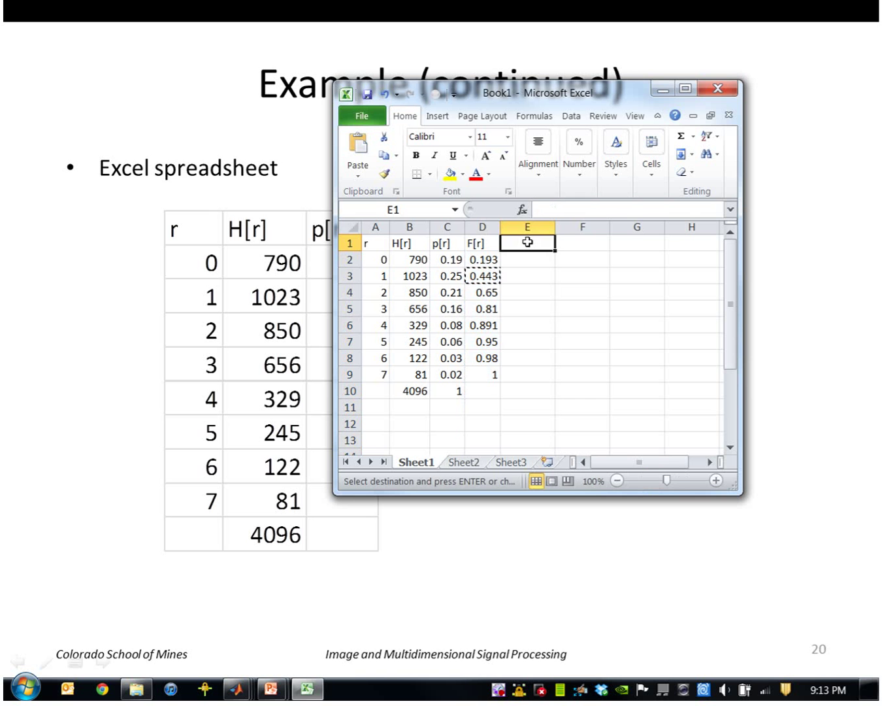
{"action": "type", "text": "T["}
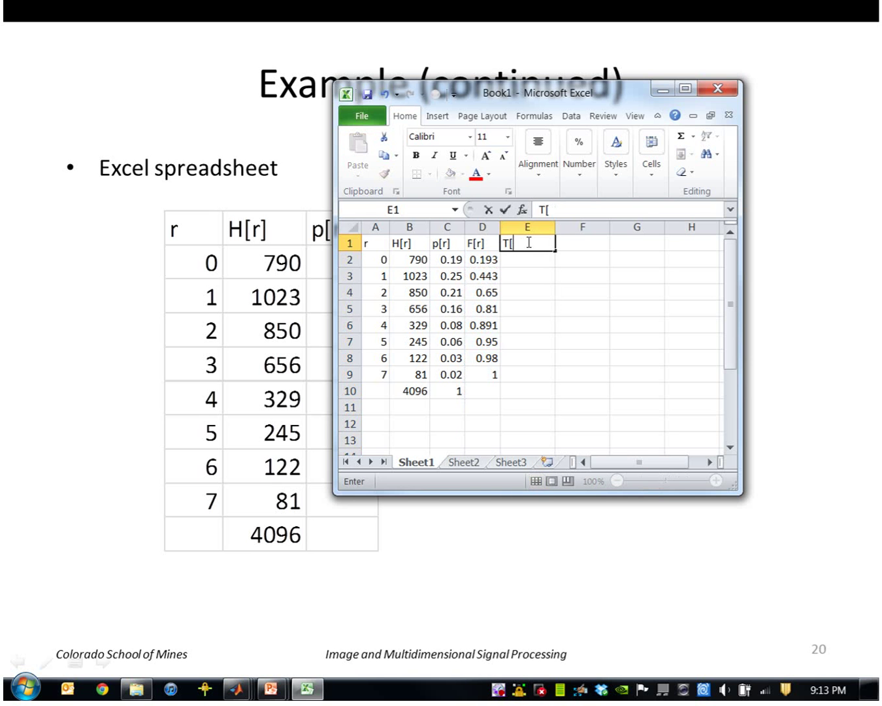
{"action": "type", "text": "t]"}
{"action": "key", "text": "BackSpace"}
{"action": "key", "text": "BackSpace"}
{"action": "type", "text": "r"}
{"action": "key", "text": "Return"}
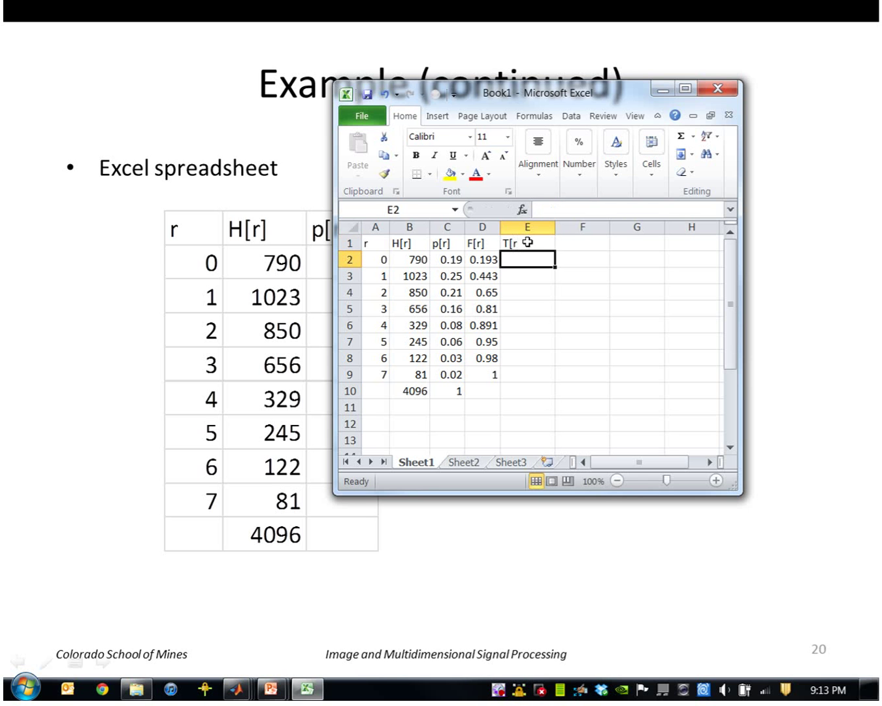
{"action": "left_click", "coordinate": [528, 242]}
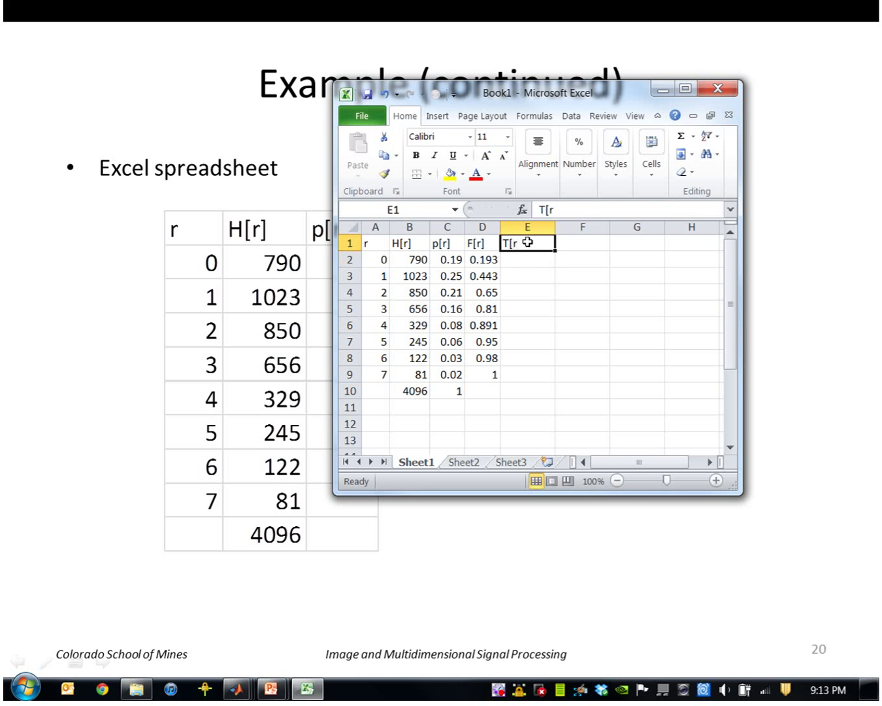
{"action": "left_click", "coordinate": [574, 210]}
{"action": "type", "text": "]"}
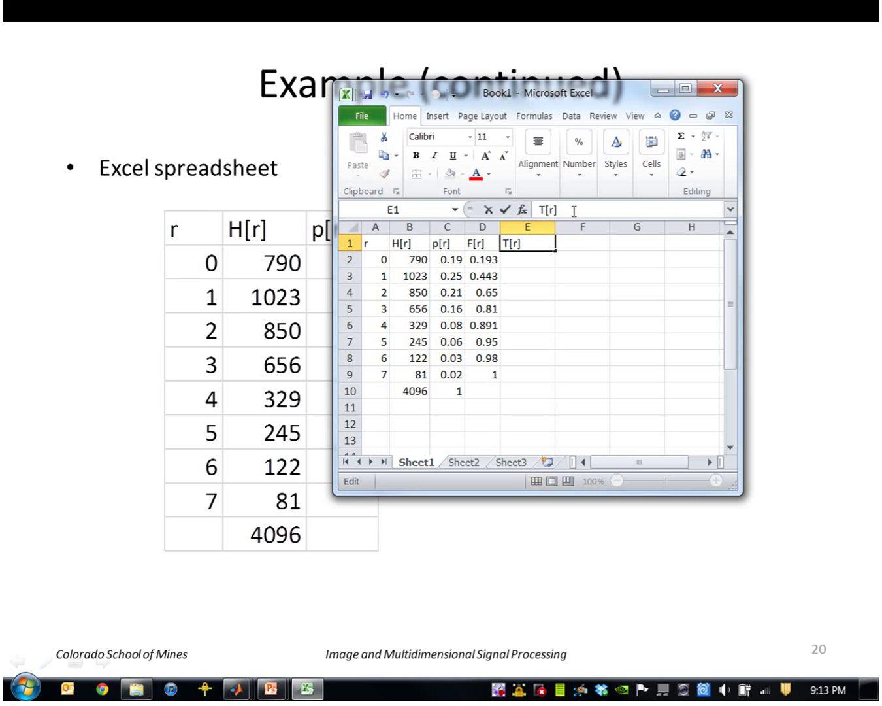
{"action": "left_click", "coordinate": [539, 262]}
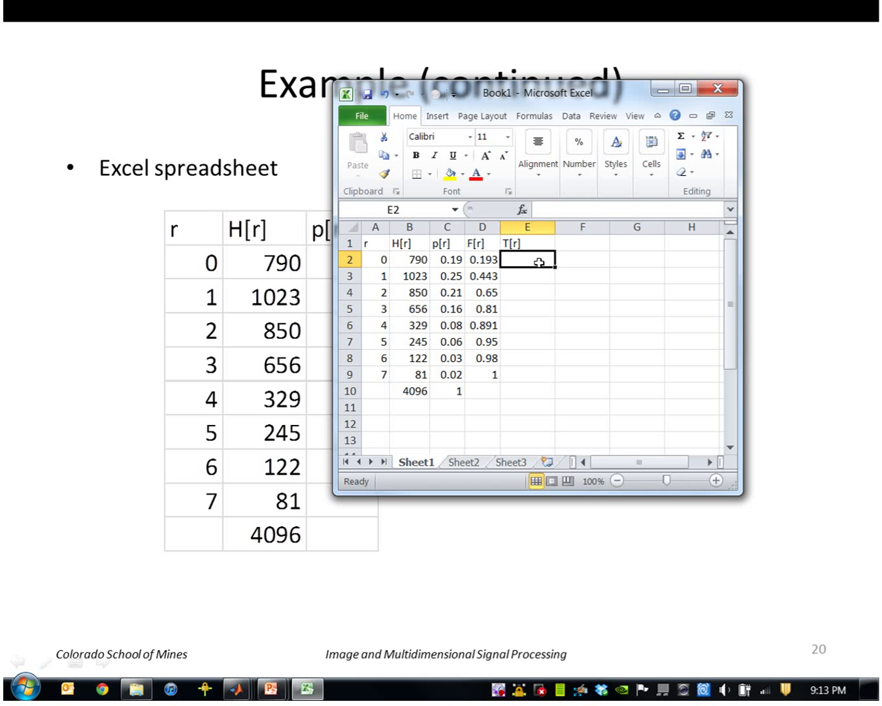
- Enter =ROUND(D2*7,0) in E2
{"action": "type", "text": "="}
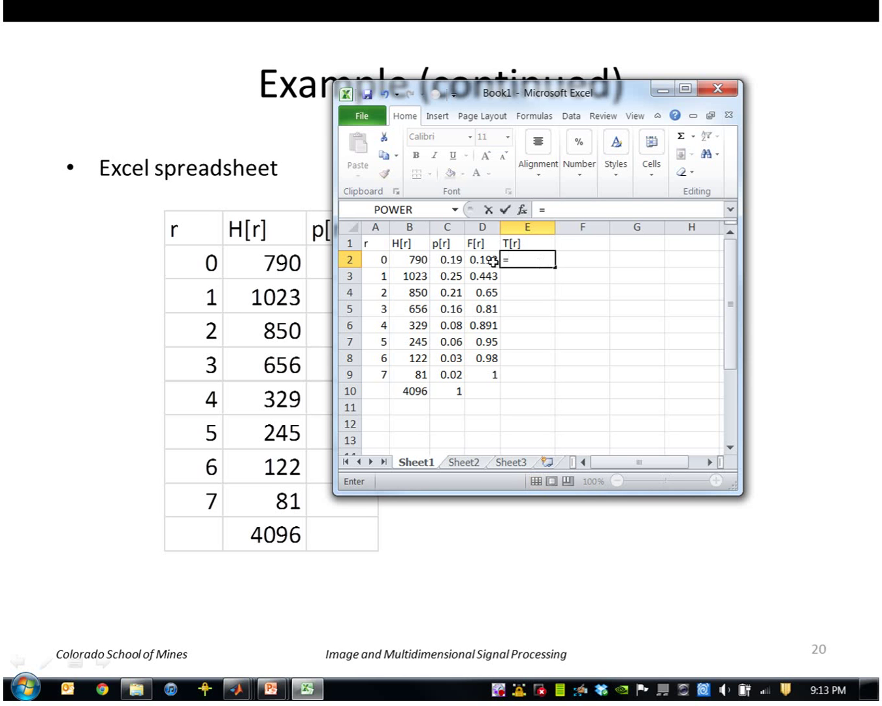
{"action": "left_click", "coordinate": [473, 260]}
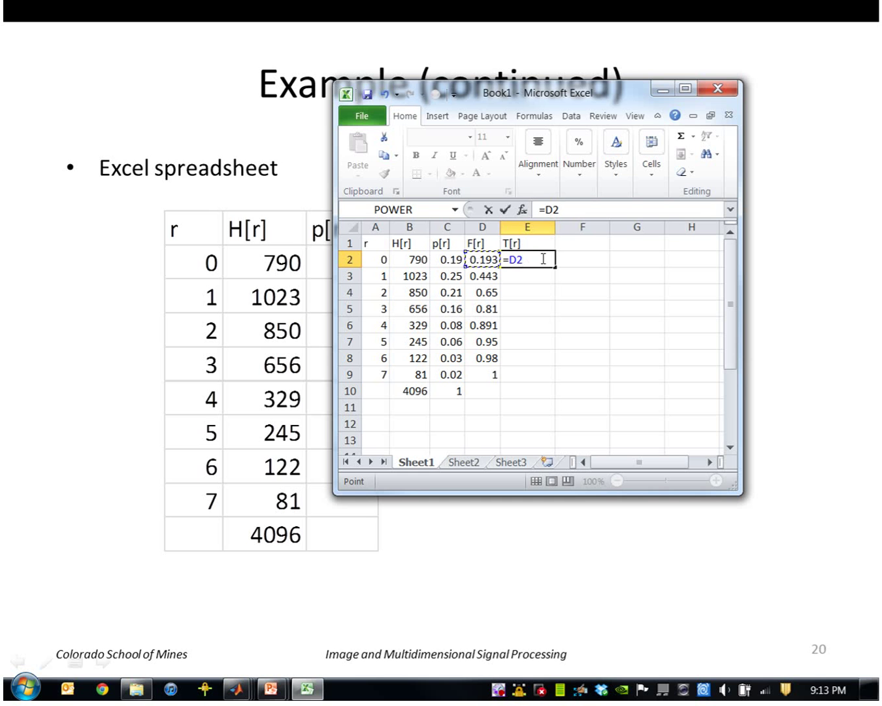
{"action": "type", "text": "*"}
{"action": "type", "text": "7"}
{"action": "key", "text": "Return"}
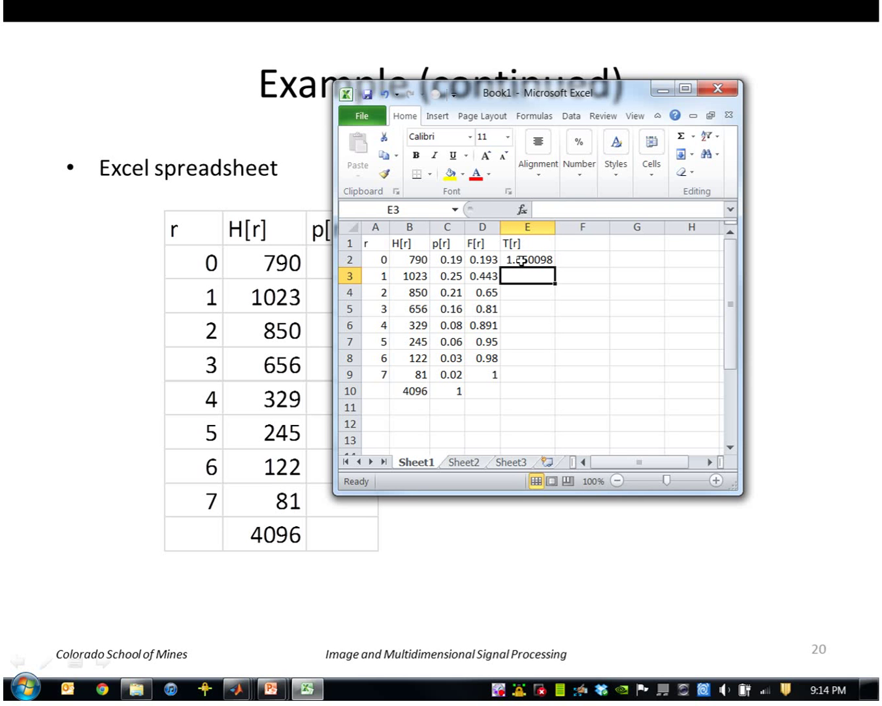
{"action": "left_click", "coordinate": [521, 261]}
{"action": "left_click", "coordinate": [549, 210]}
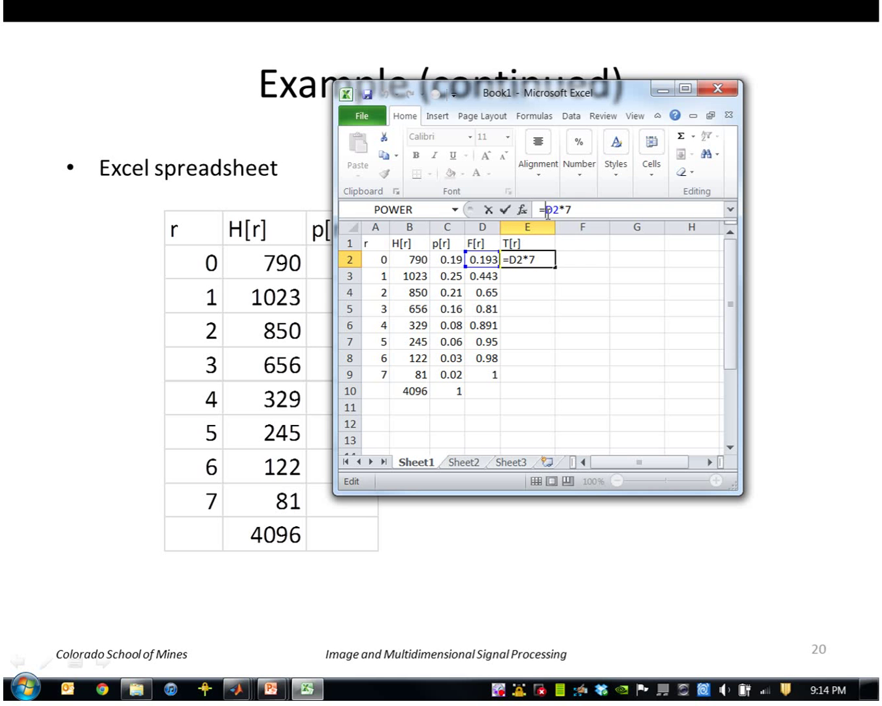
{"action": "type", "text": "roun"}
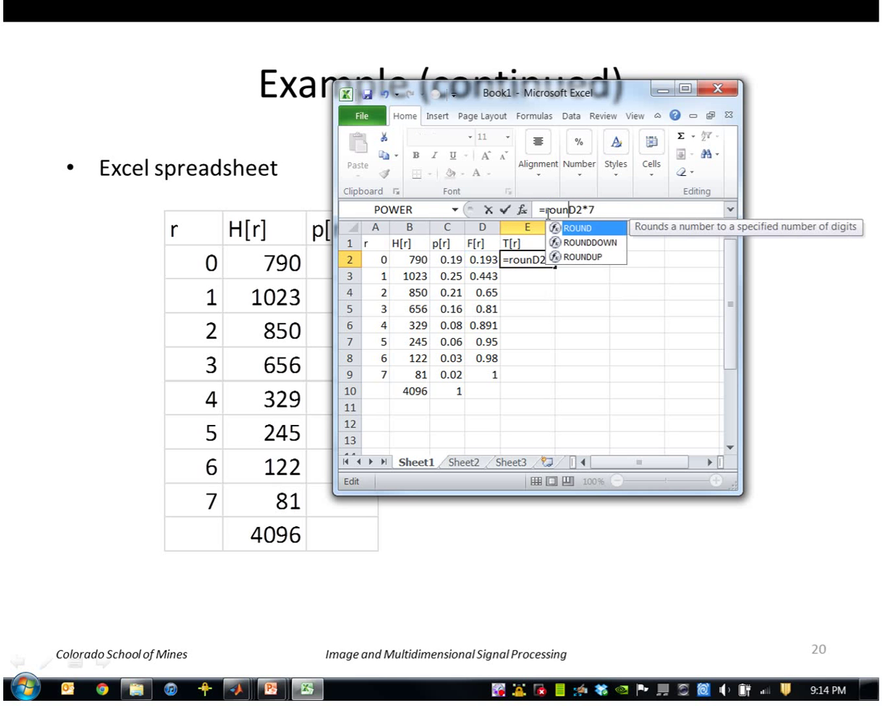
{"action": "type", "text": "d(D2*7"}
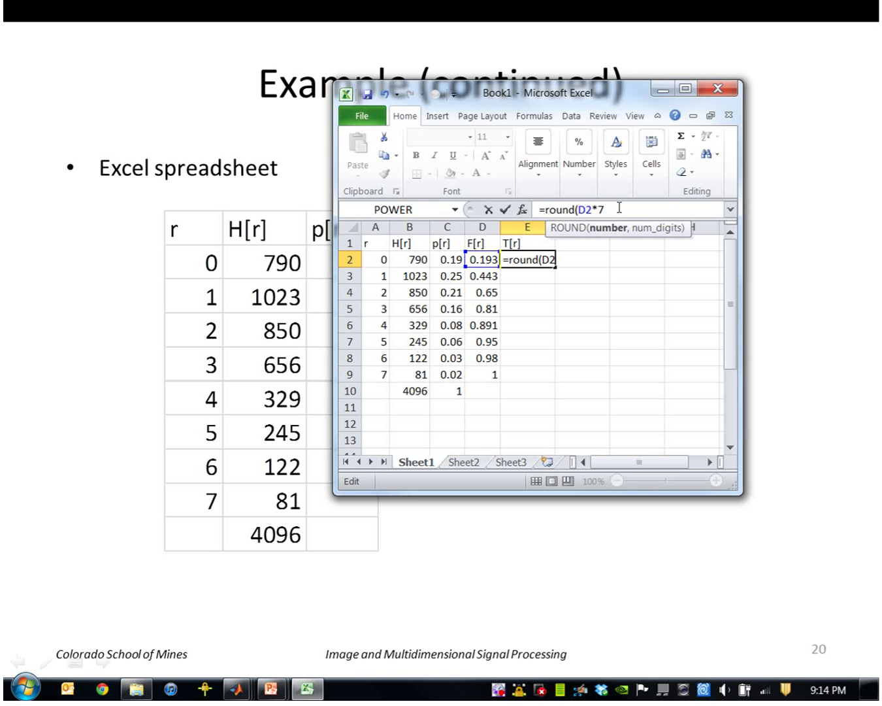
{"action": "type", "text": ",0"}
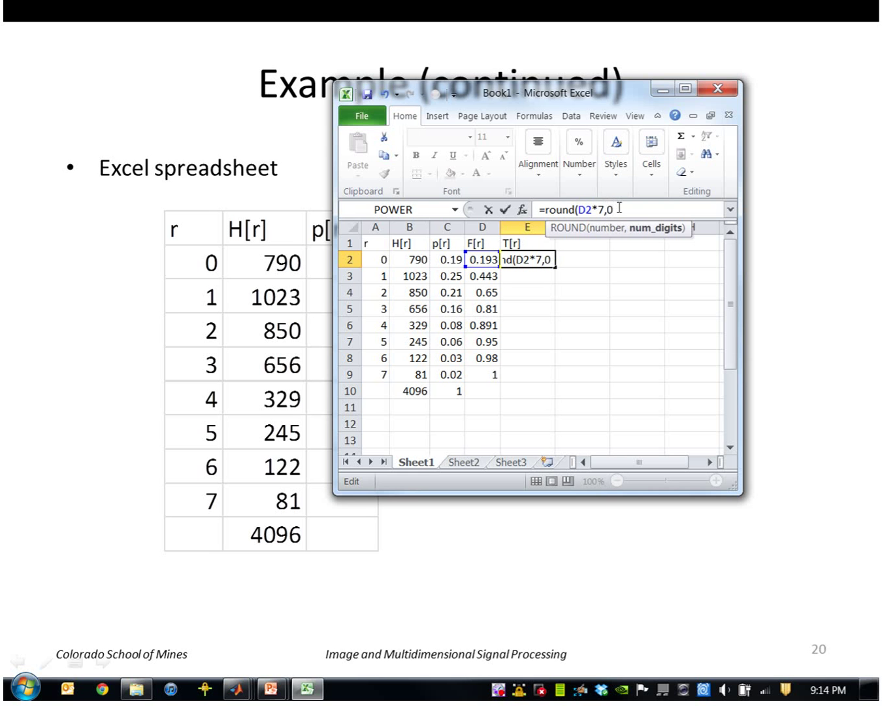
{"action": "key", "text": "Return"}
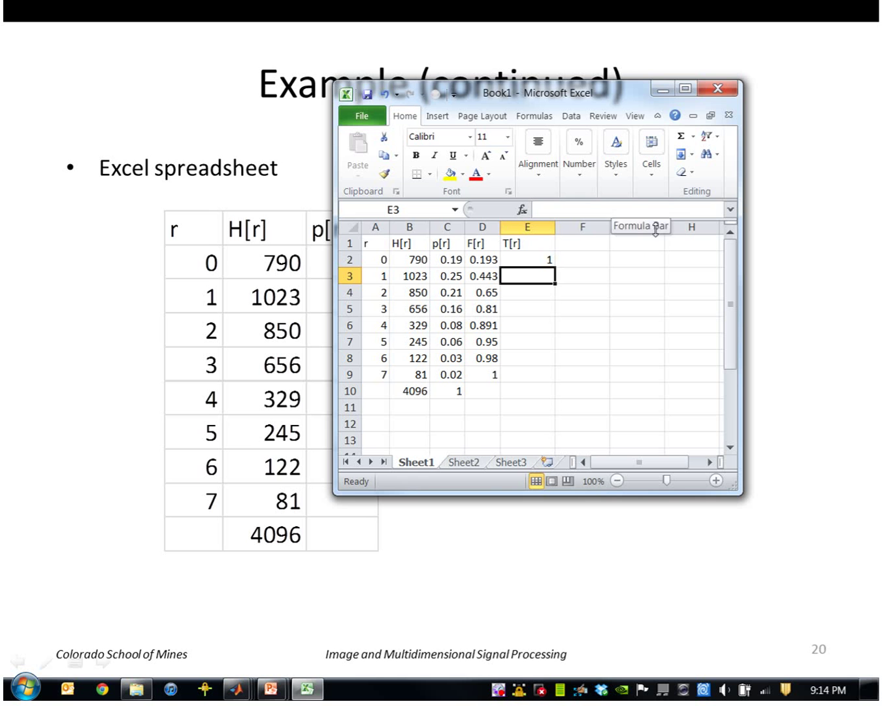
- Fill the ROUND formula down to E9, narrow column E, and minimize Excel
{"action": "left_click", "coordinate": [526, 261]}
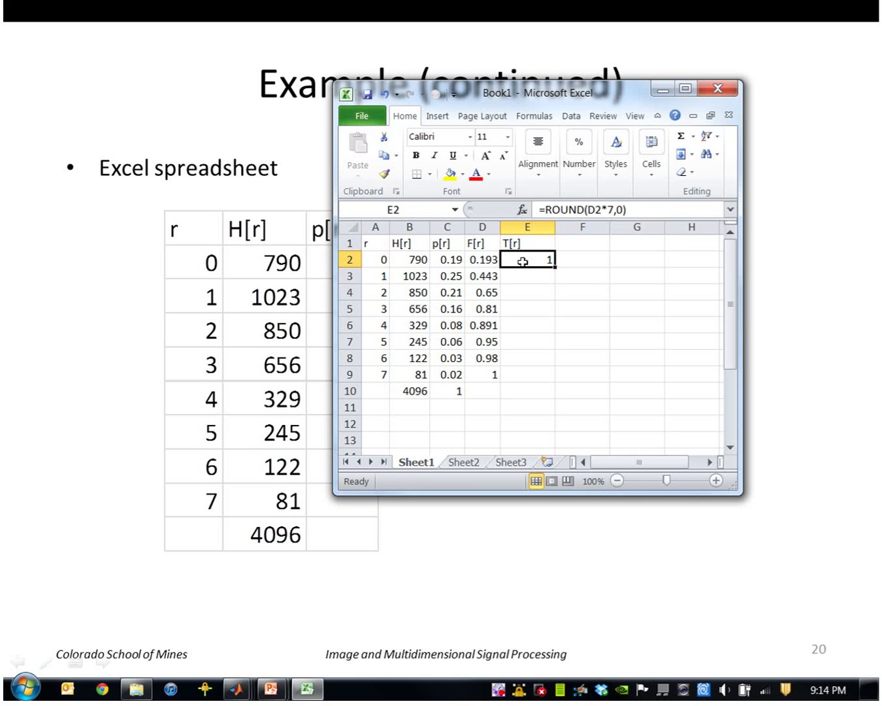
{"action": "key", "text": "ctrl+c"}
{"action": "left_click_drag", "start_coordinate": [533, 279], "coordinate": [531, 373]}
{"action": "key", "text": "ctrl+v"}
{"action": "left_click", "coordinate": [553, 226]}
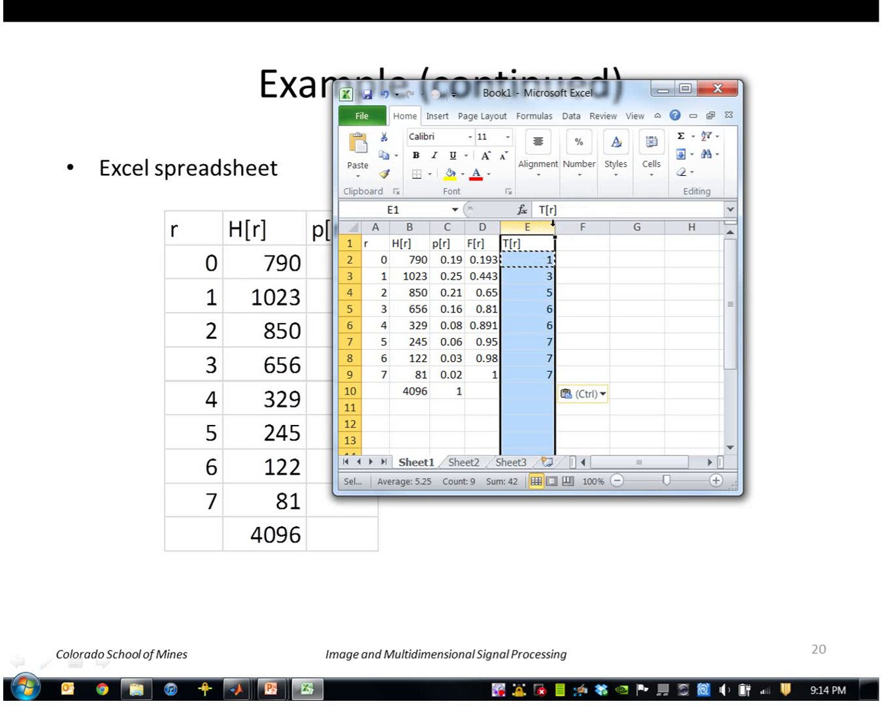
{"action": "left_click_drag", "start_coordinate": [553, 223], "coordinate": [536, 223]}
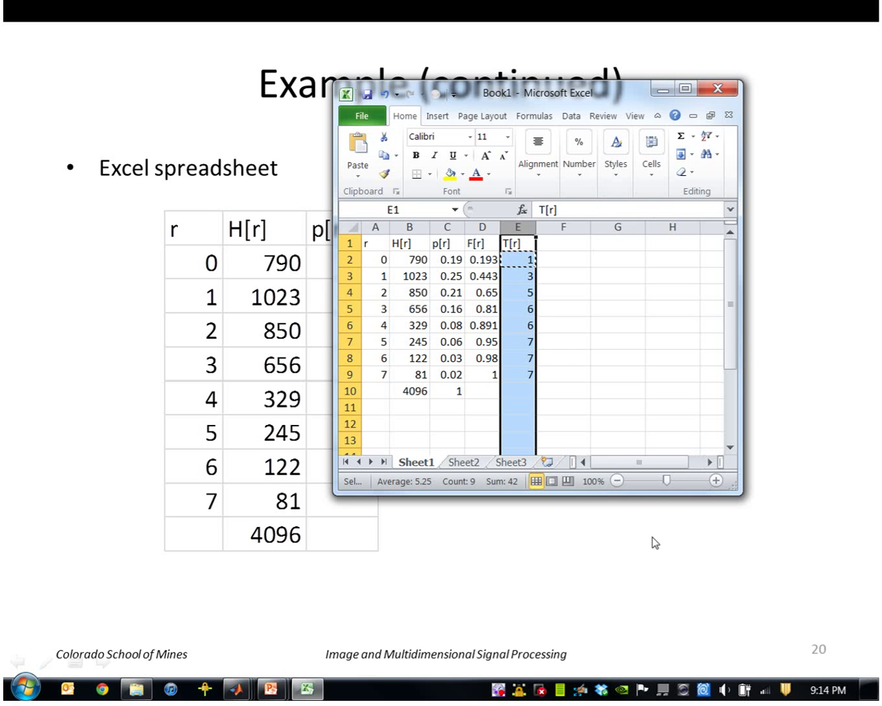
{"action": "left_click", "coordinate": [662, 88]}
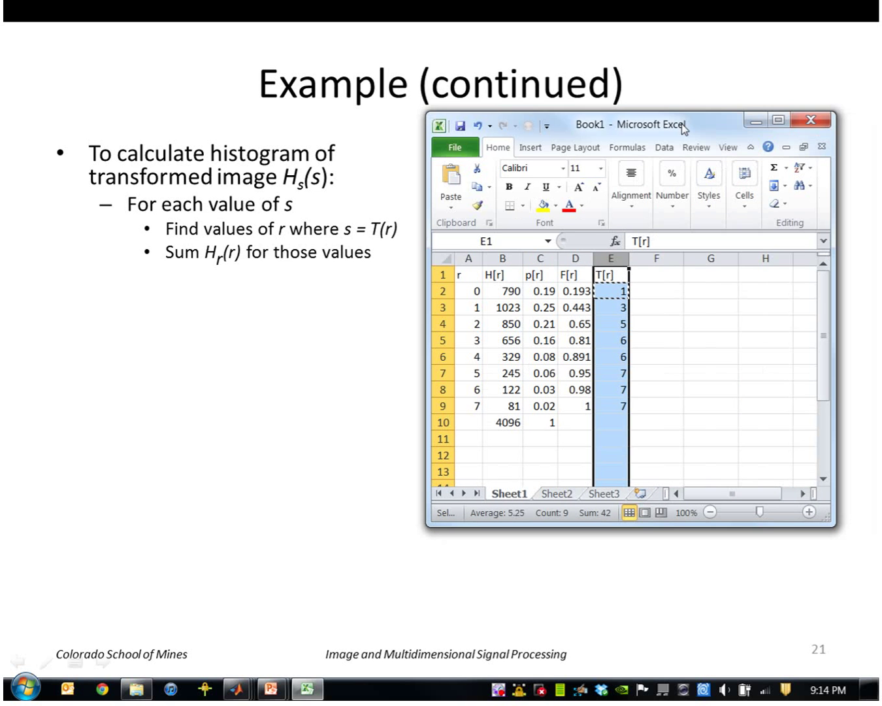
- Move the workbook beside the slide text and review the E2 ROUND formula and H[r] count 790
{"action": "left_click_drag", "start_coordinate": [693, 125], "coordinate": [712, 120]}
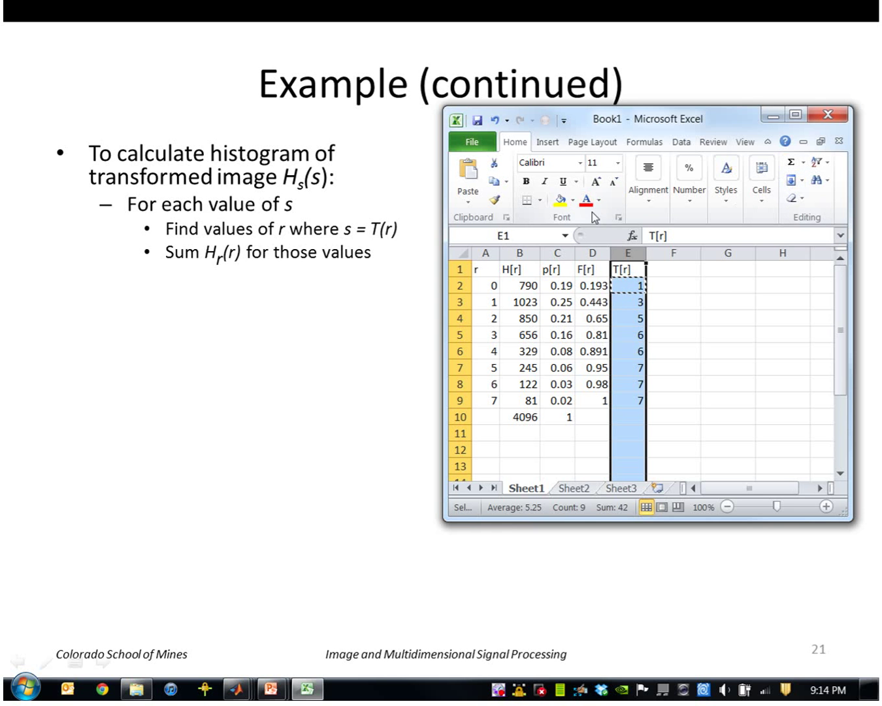
{"action": "left_click", "coordinate": [719, 289]}
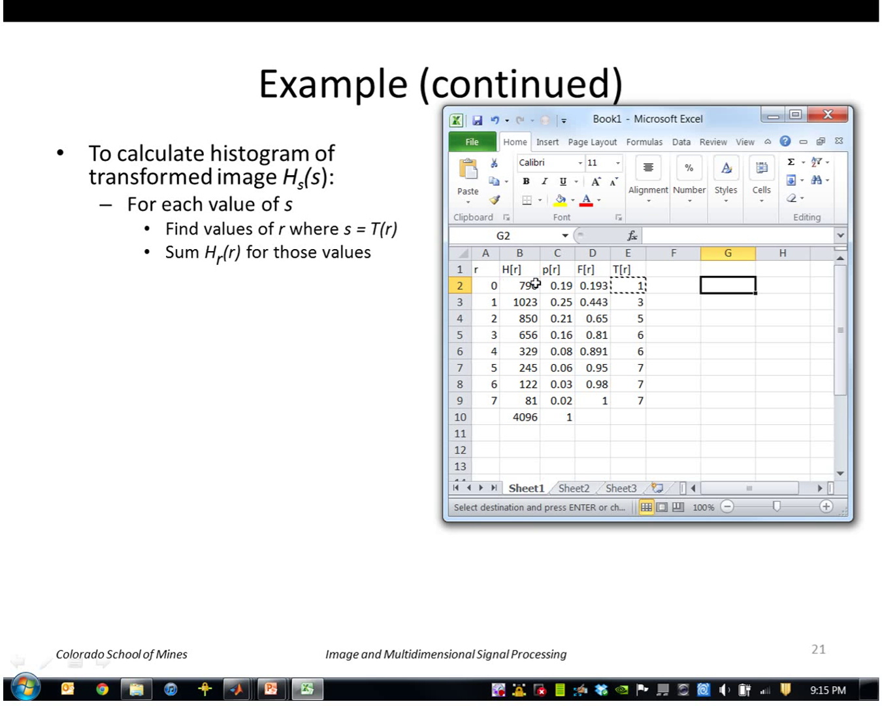
{"action": "double_click", "coordinate": [633, 284]}
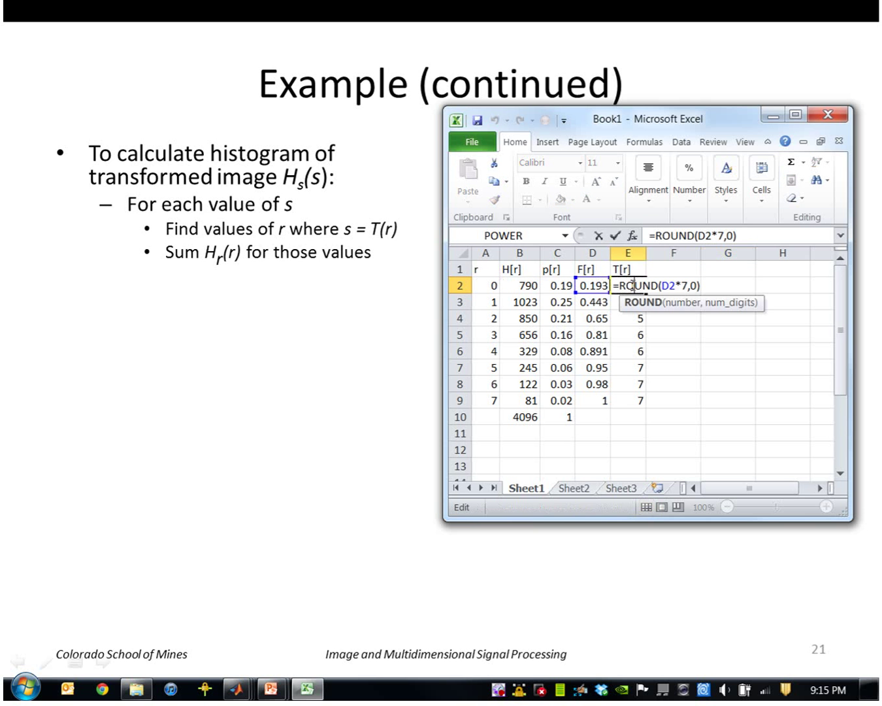
{"action": "left_click", "coordinate": [683, 334]}
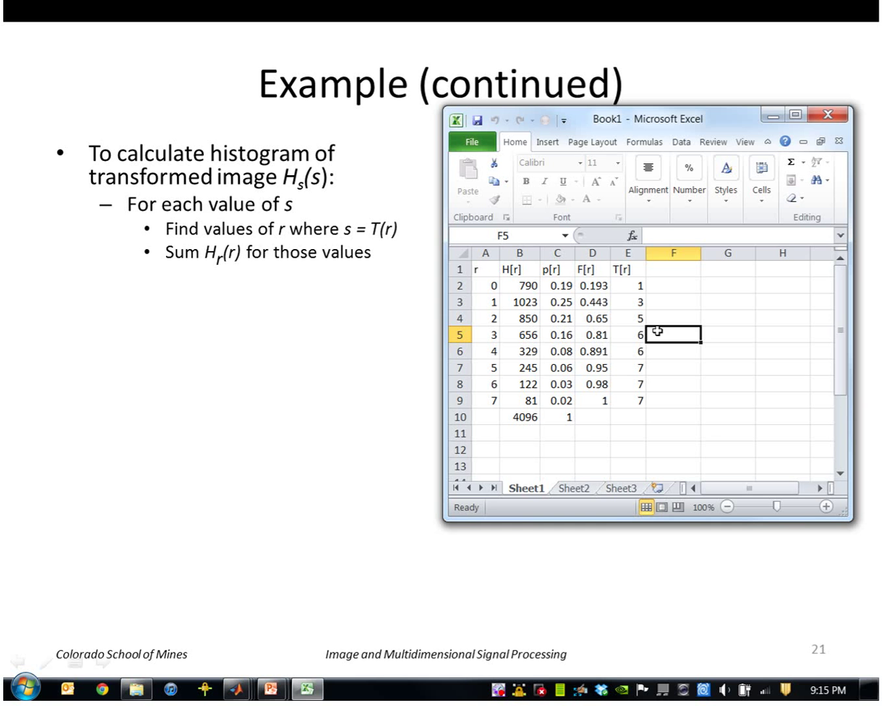
{"action": "left_click", "coordinate": [484, 284]}
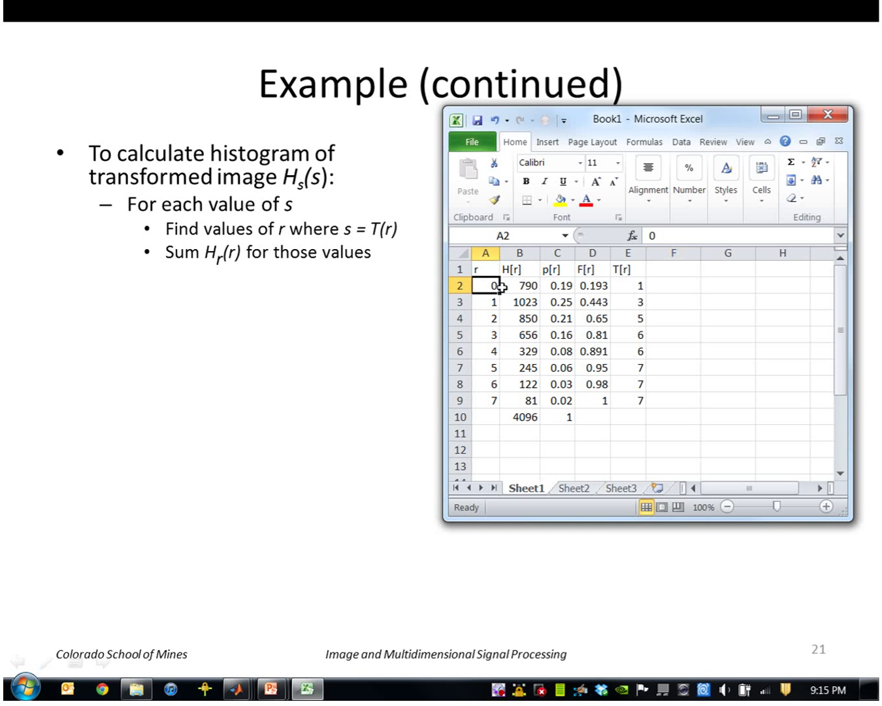
{"action": "left_click", "coordinate": [635, 284]}
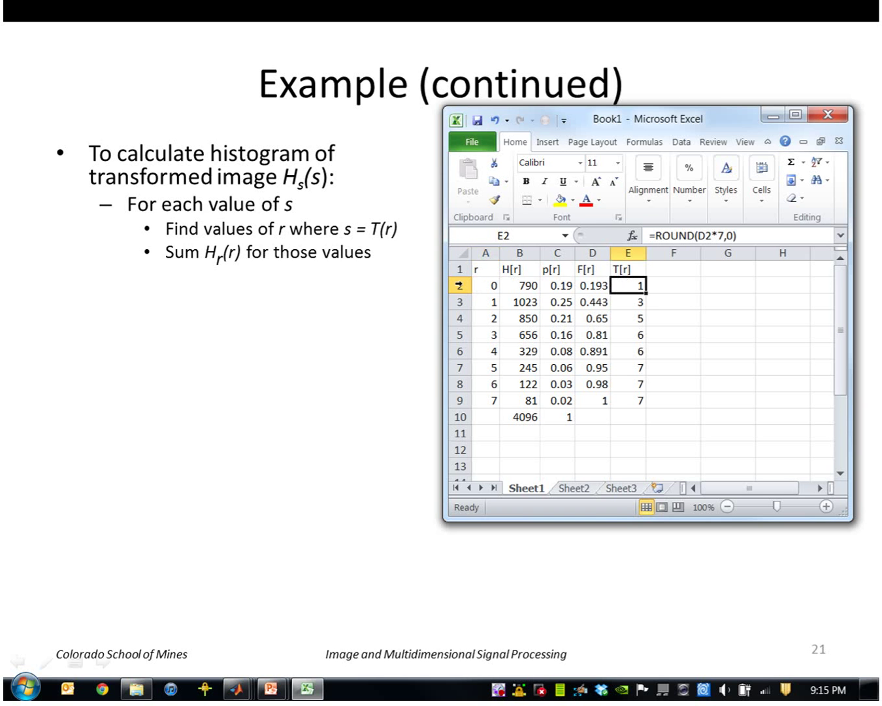
{"action": "left_click", "coordinate": [527, 285]}
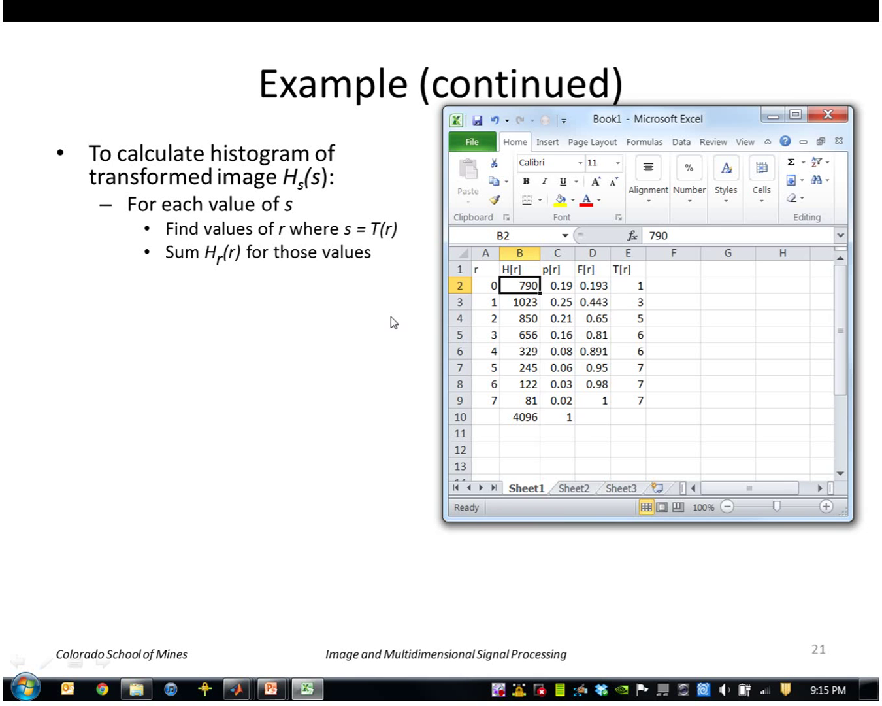
{"action": "key", "text": "Down"}
- Advance the slide to the s=6 example and SUMIF hint, then bring Excel back
{"action": "left_click", "coordinate": [773, 116]}
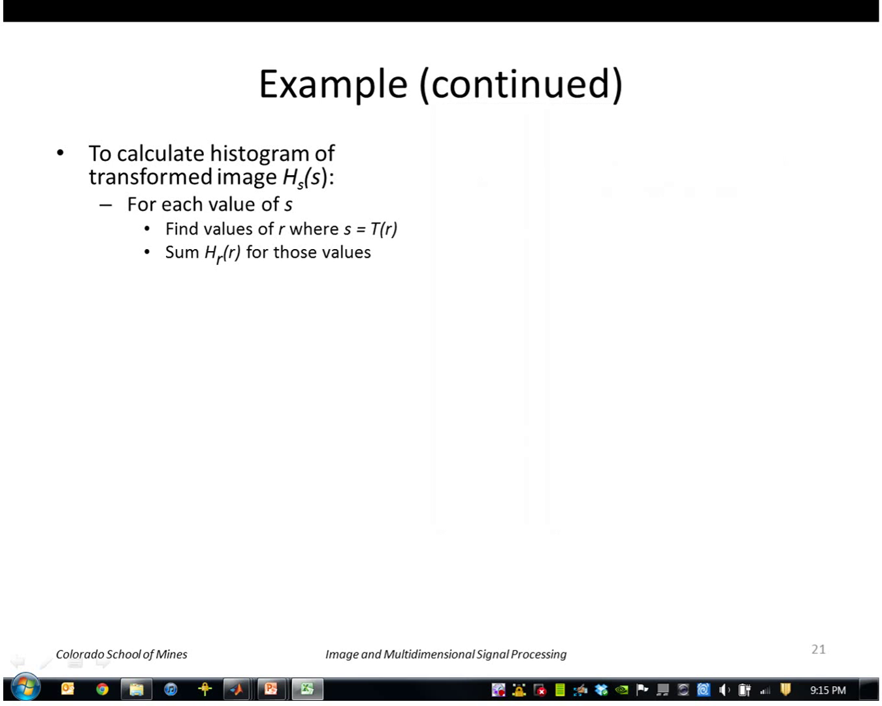
{"action": "left_click", "coordinate": [453, 286]}
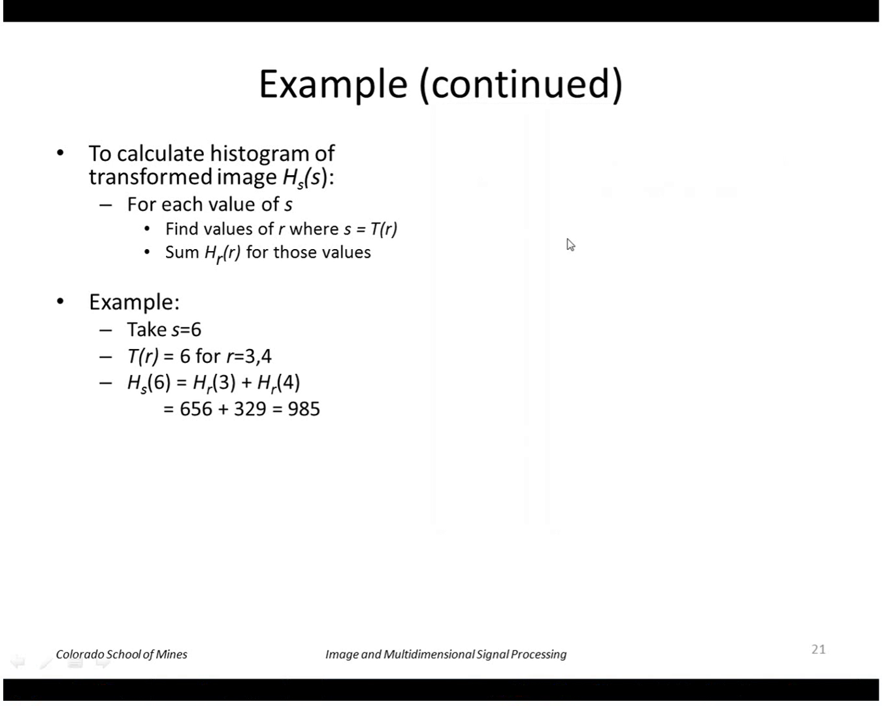
{"action": "key", "text": "alt+Tab"}
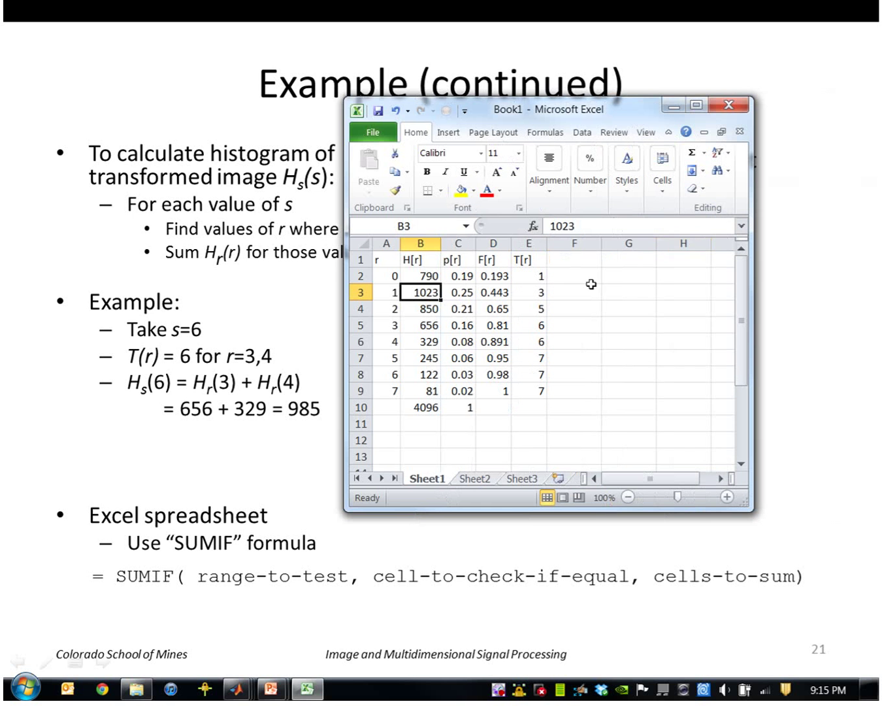
- Narrow spacer column F and list s values 0–7 under an s header in column G
{"action": "left_click", "coordinate": [572, 243]}
{"action": "left_click_drag", "start_coordinate": [601, 244], "coordinate": [574, 244]}
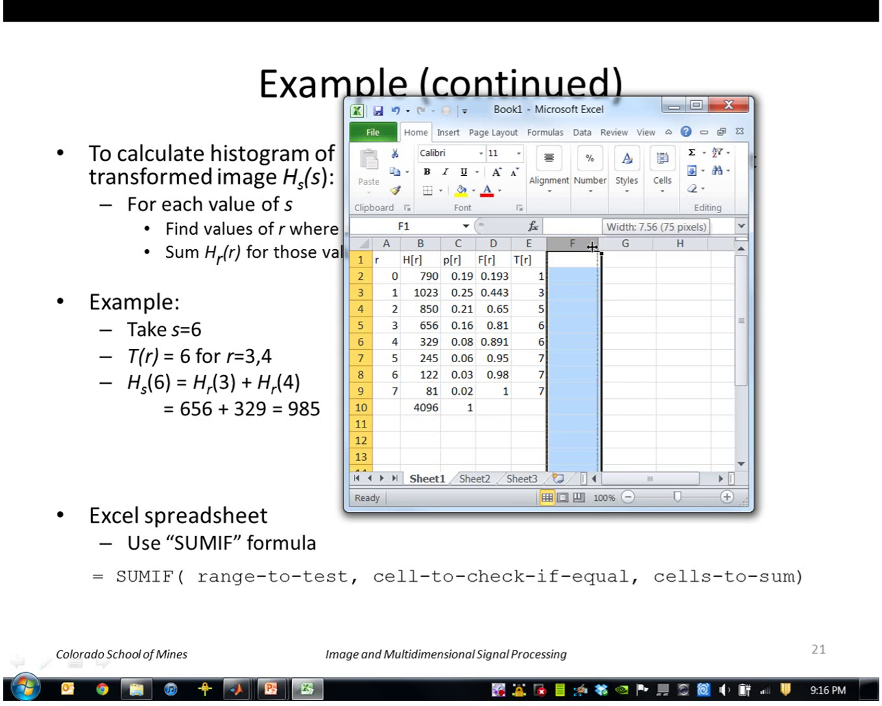
{"action": "left_click", "coordinate": [598, 259]}
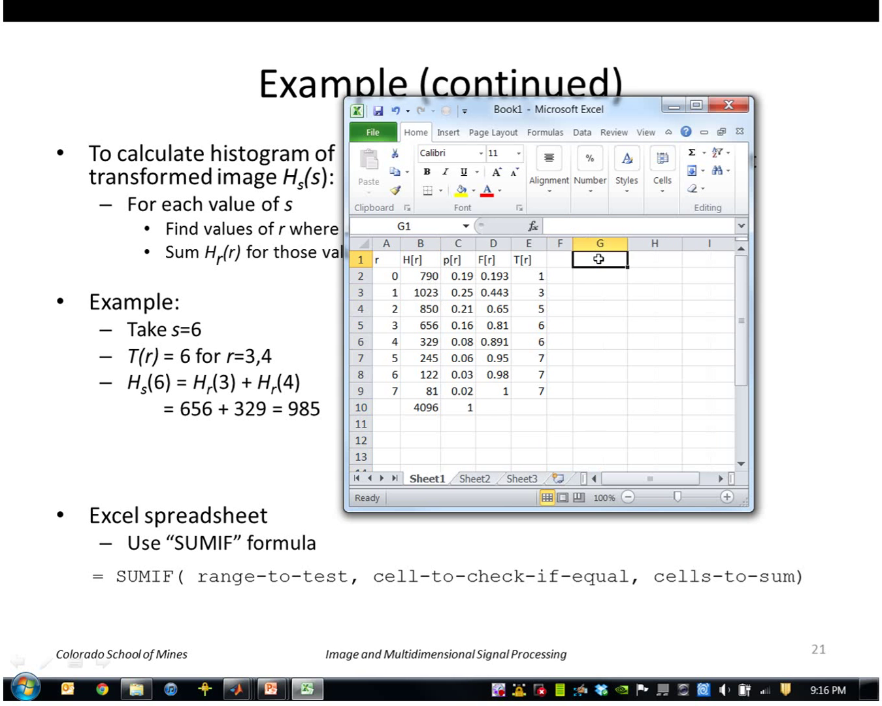
{"action": "type", "text": "s"}
{"action": "key", "text": "Return"}
{"action": "type", "text": "0 "}
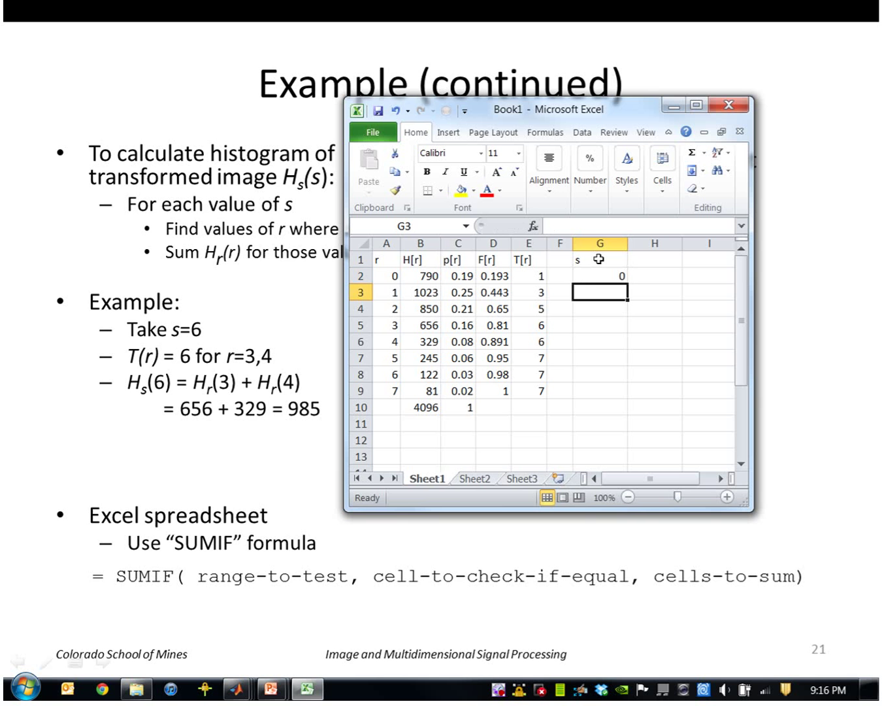
{"action": "type", "text": "1 2 3 4"}
{"action": "key", "text": "Return"}
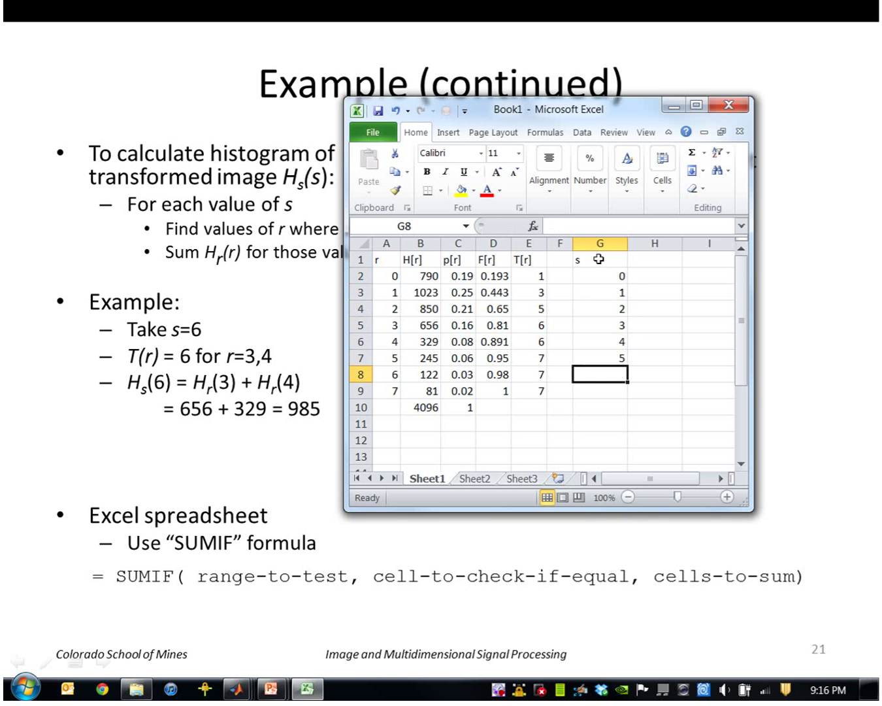
{"action": "type", "text": "5 6 7"}
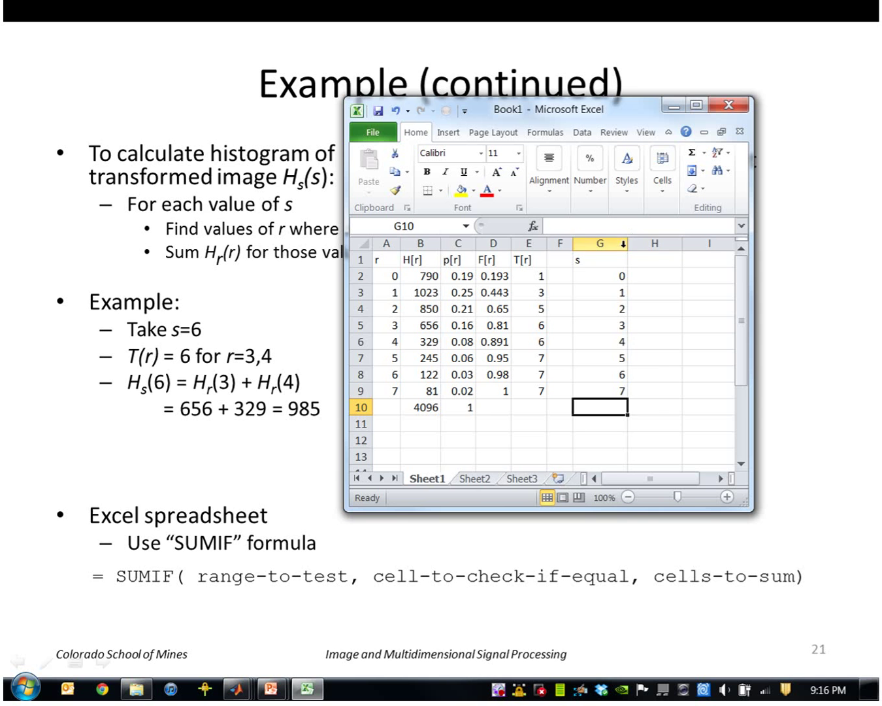
{"action": "left_click", "coordinate": [599, 244]}
{"action": "left_click_drag", "start_coordinate": [627, 244], "coordinate": [602, 246]}
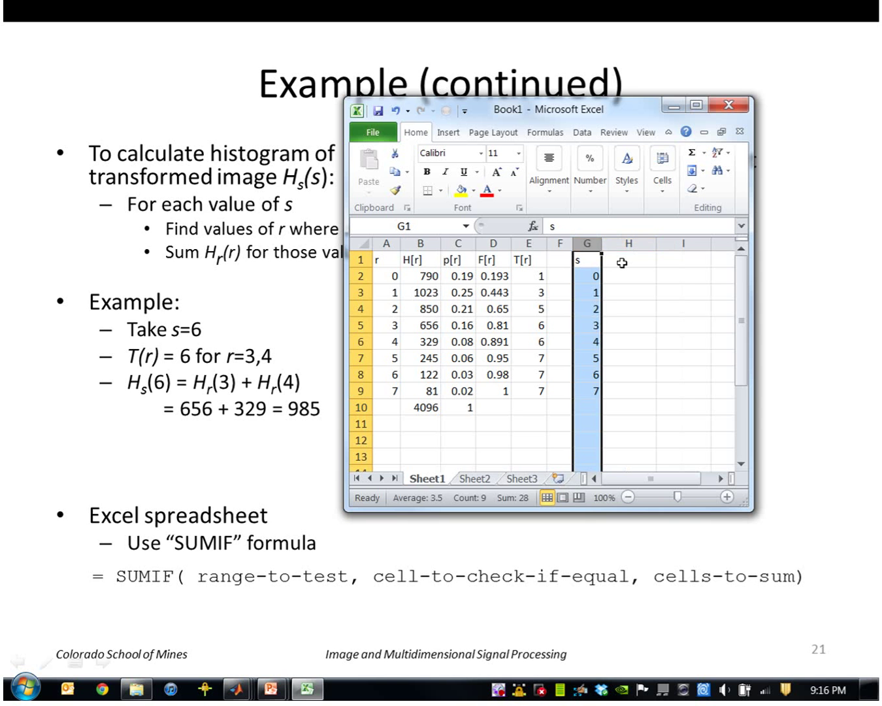
- Add the H[s] header and enter =SUMIF(E2:E9,G2,B2:B9) in H2
{"action": "left_click", "coordinate": [620, 262]}
{"action": "type", "text": "H[s"}
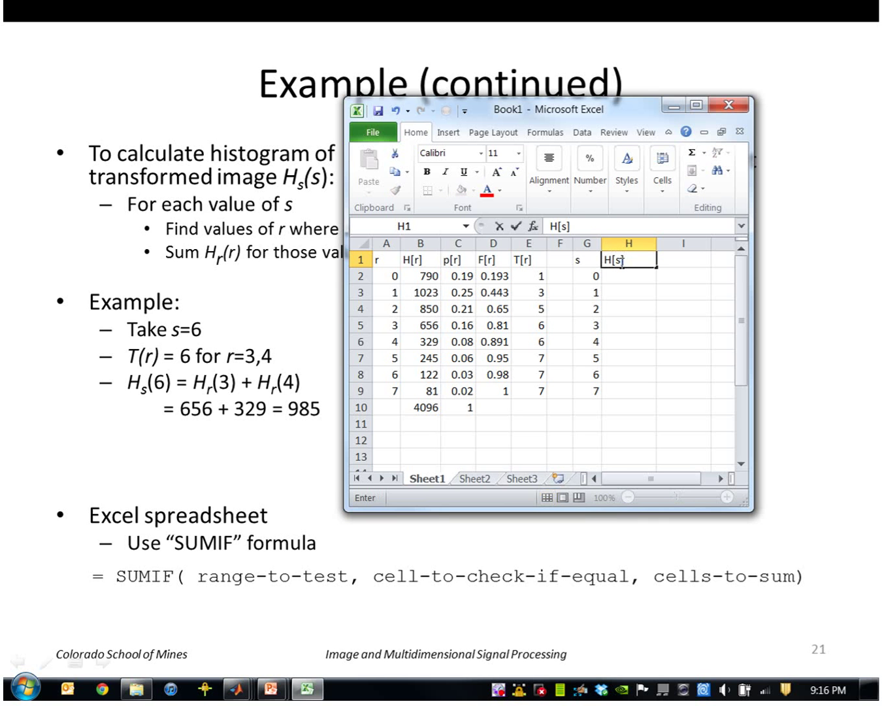
{"action": "key", "text": "Return"}
{"action": "type", "text": "="}
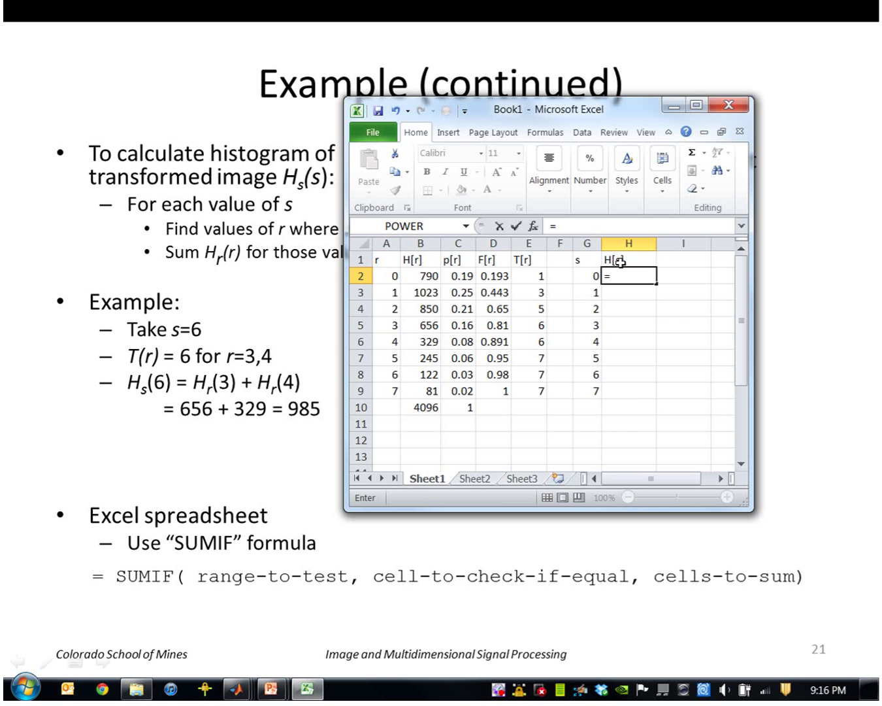
{"action": "type", "text": "sumif"}
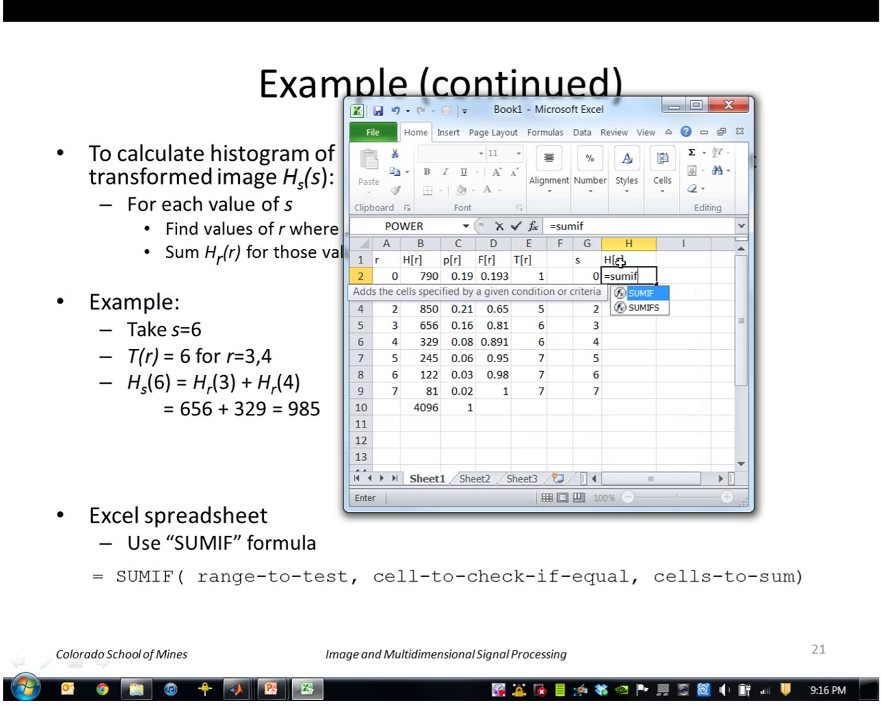
{"action": "type", "text": "("}
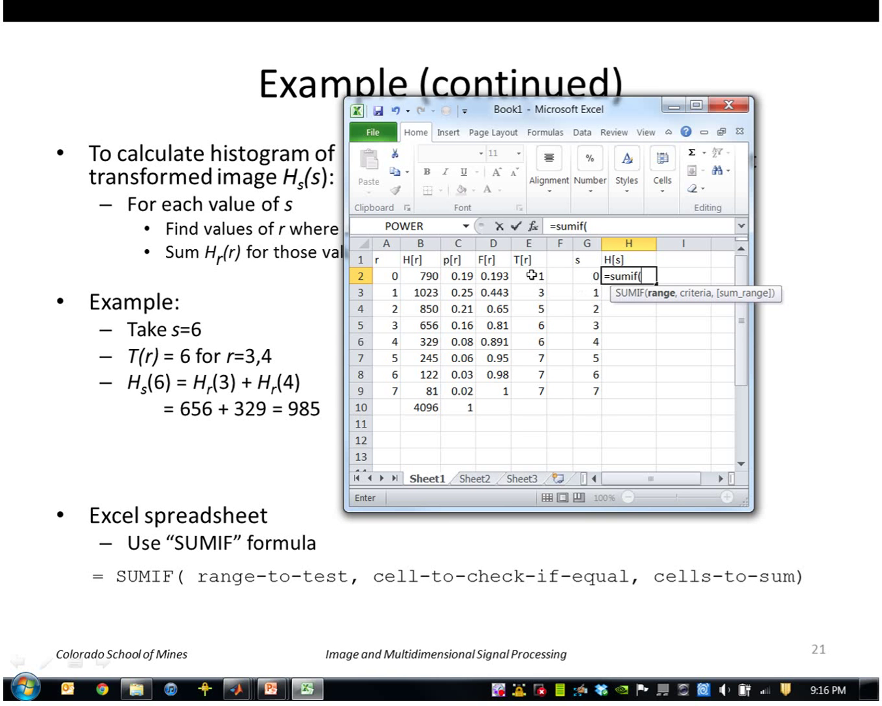
{"action": "left_click_drag", "start_coordinate": [533, 279], "coordinate": [534, 389]}
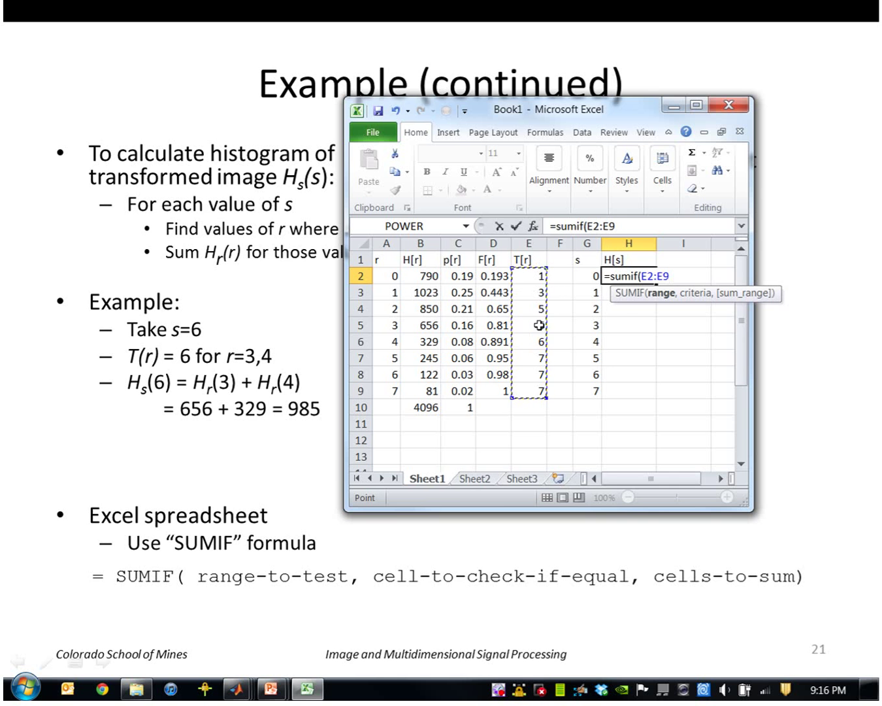
{"action": "type", "text": ","}
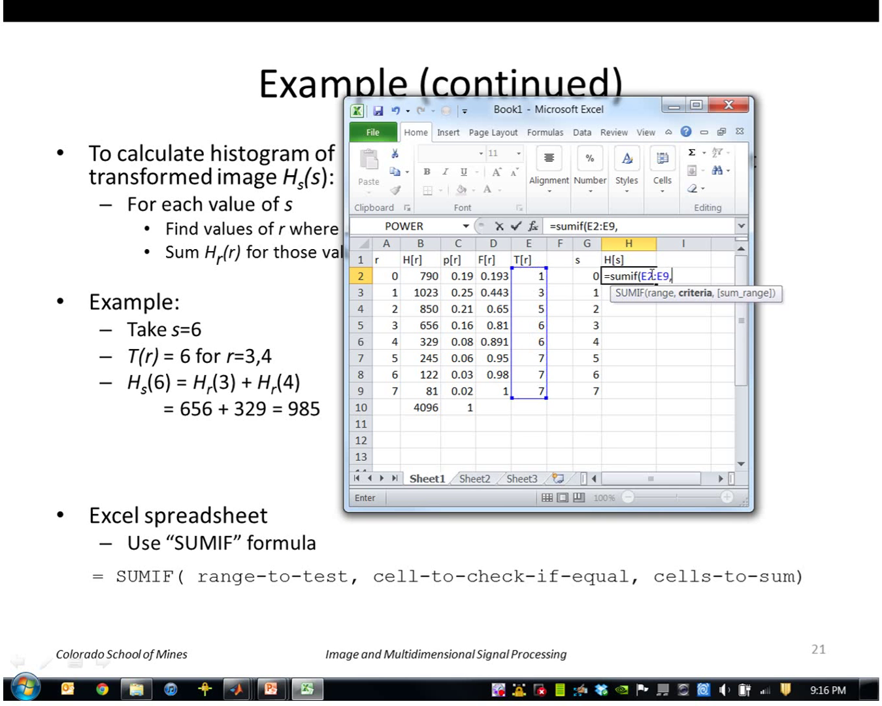
{"action": "left_click", "coordinate": [583, 275]}
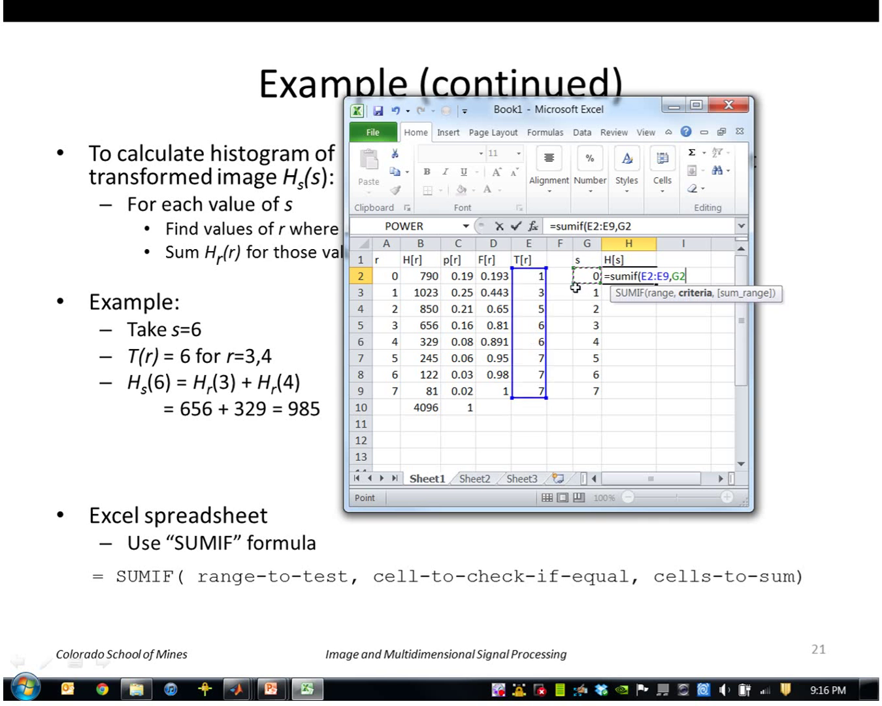
{"action": "type", "text": ","}
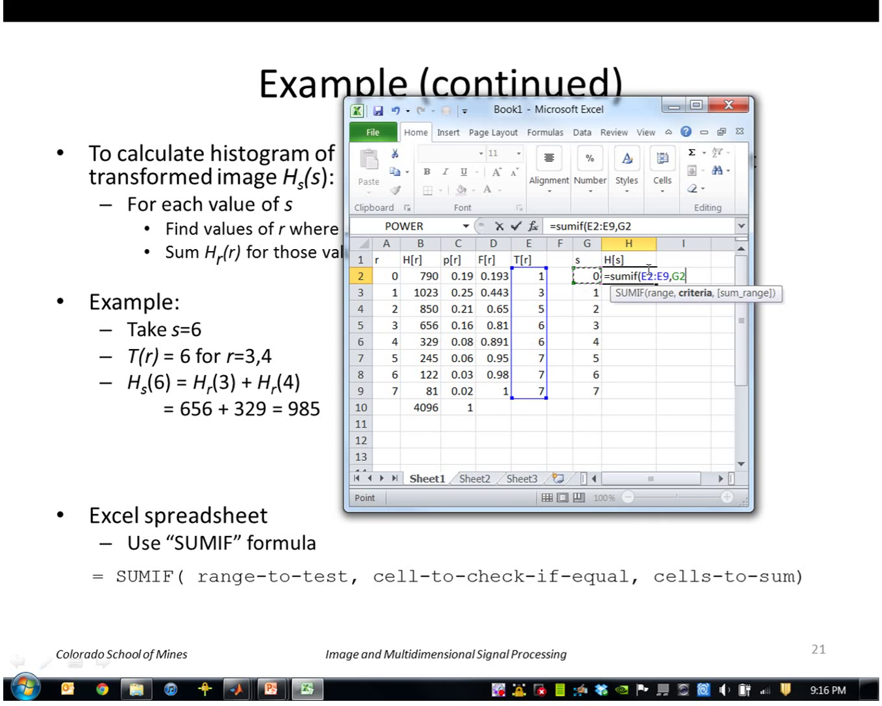
{"action": "left_click_drag", "start_coordinate": [423, 273], "coordinate": [423, 390]}
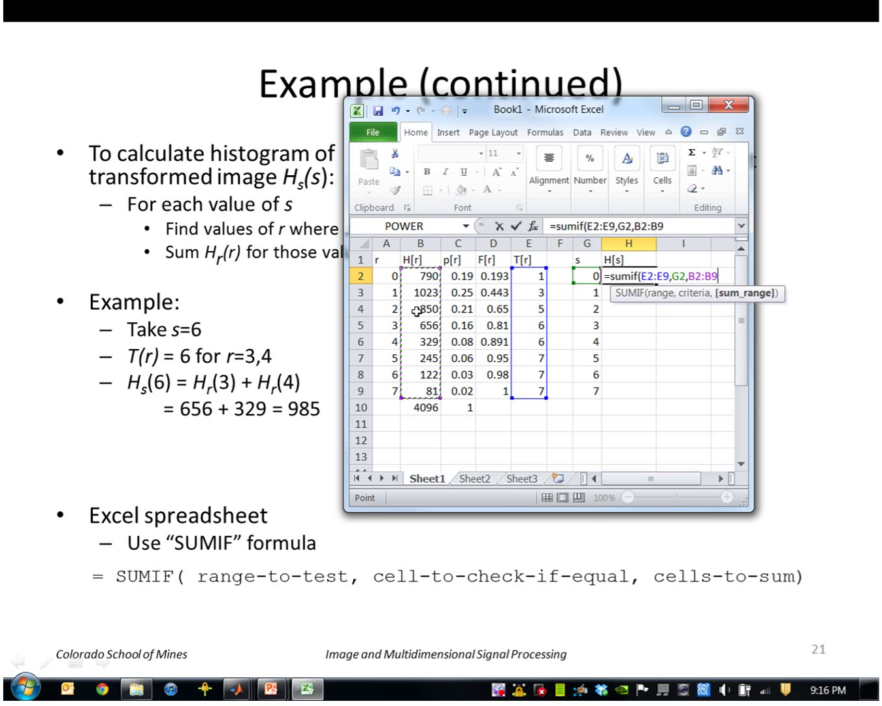
{"action": "type", "text": ")"}
{"action": "key", "text": "Return"}
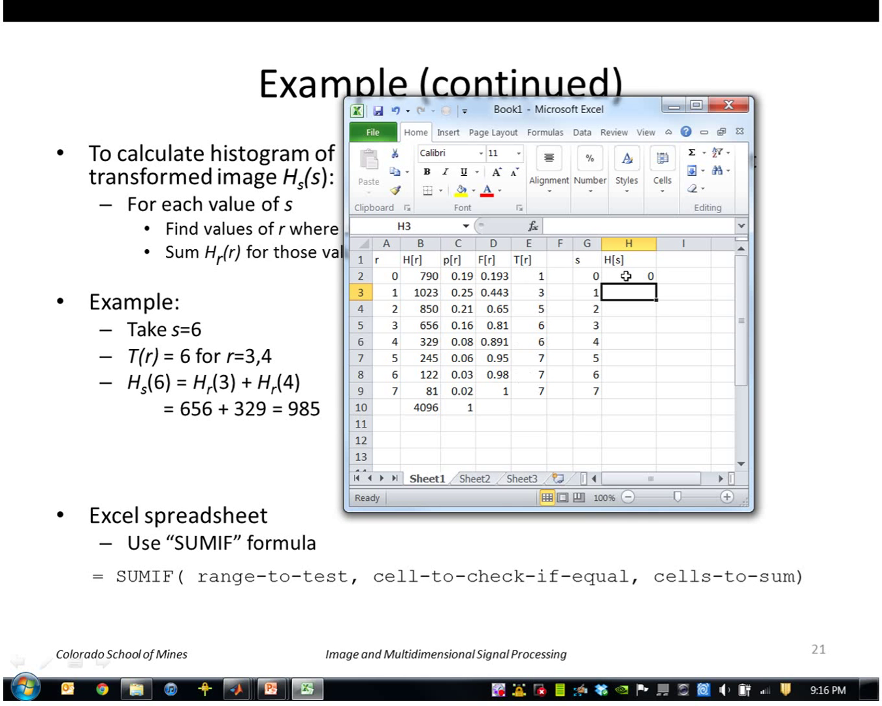
{"action": "left_click", "coordinate": [626, 276]}
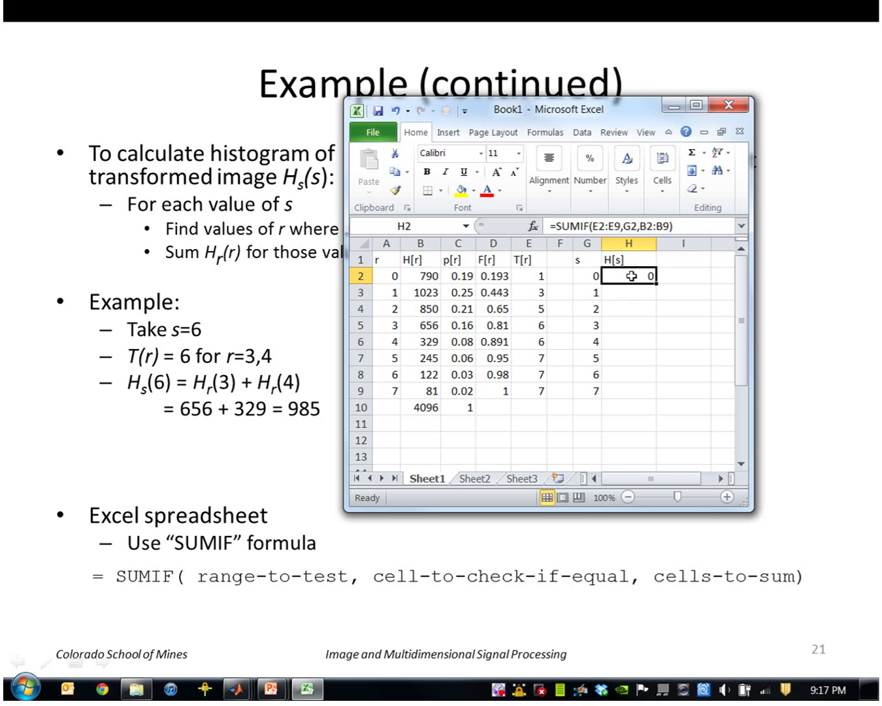
- Make the H2 SUMIF ranges absolute ($E$2:$E$9, $B$2:$B$9) and copy H2
{"action": "left_click", "coordinate": [611, 226]}
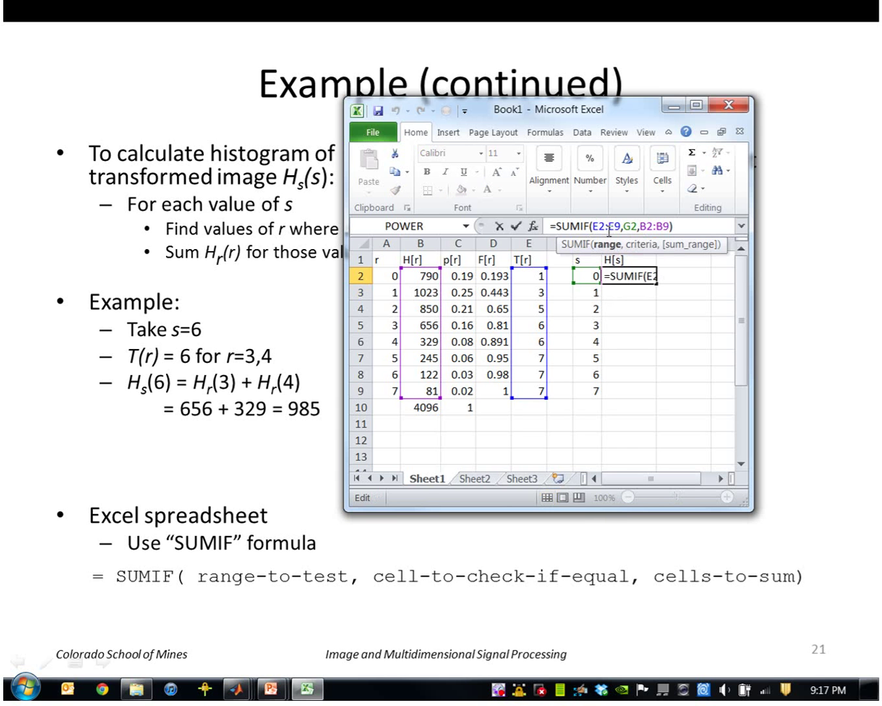
{"action": "type", "text": "$E"}
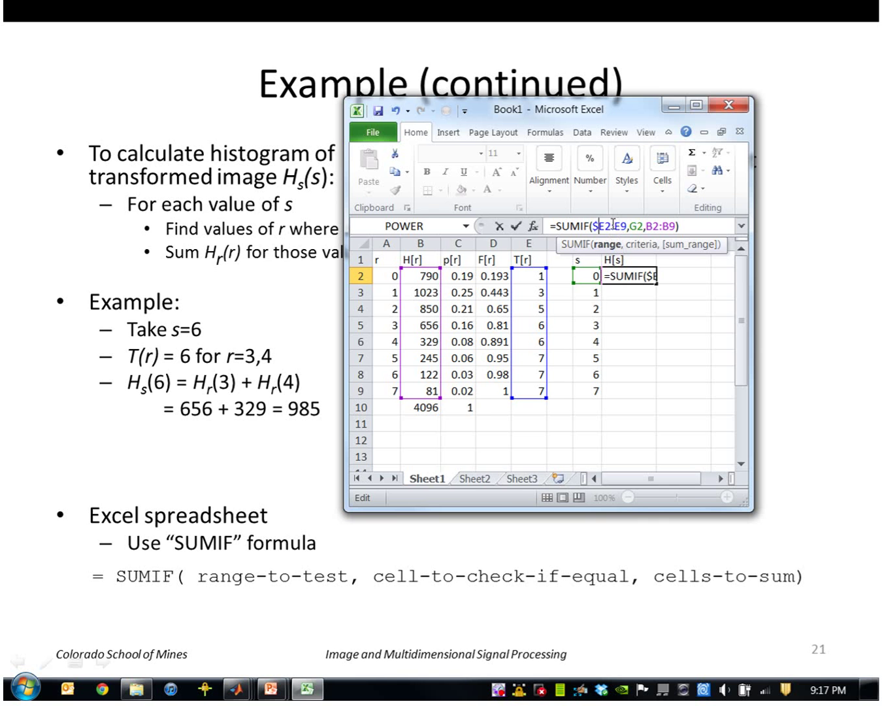
{"action": "type", "text": "$"}
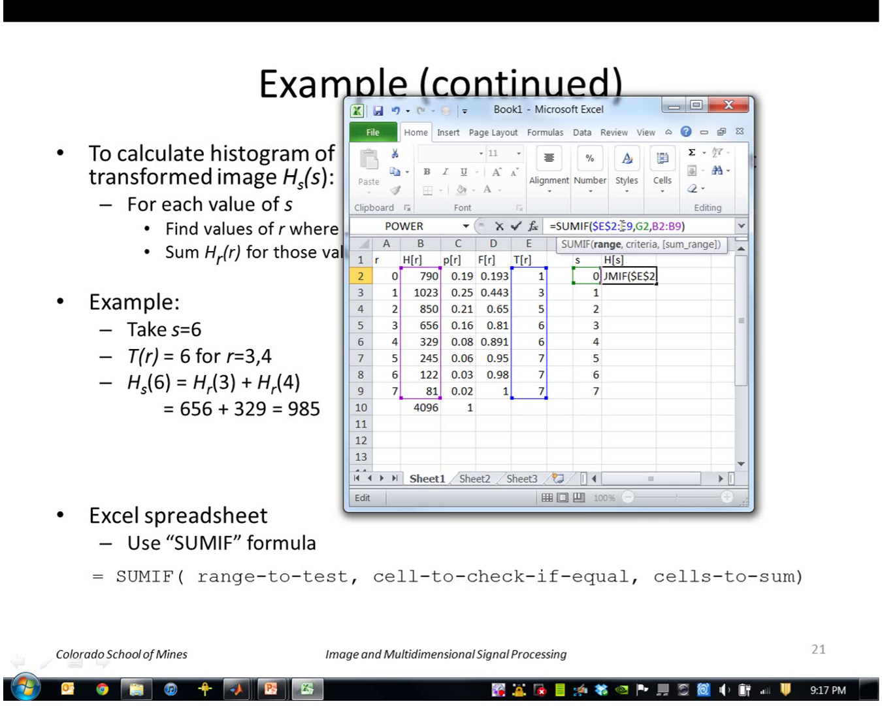
{"action": "left_click", "coordinate": [622, 226]}
{"action": "type", "text": "$"}
{"action": "left_click", "coordinate": [632, 225]}
{"action": "type", "text": "$E$"}
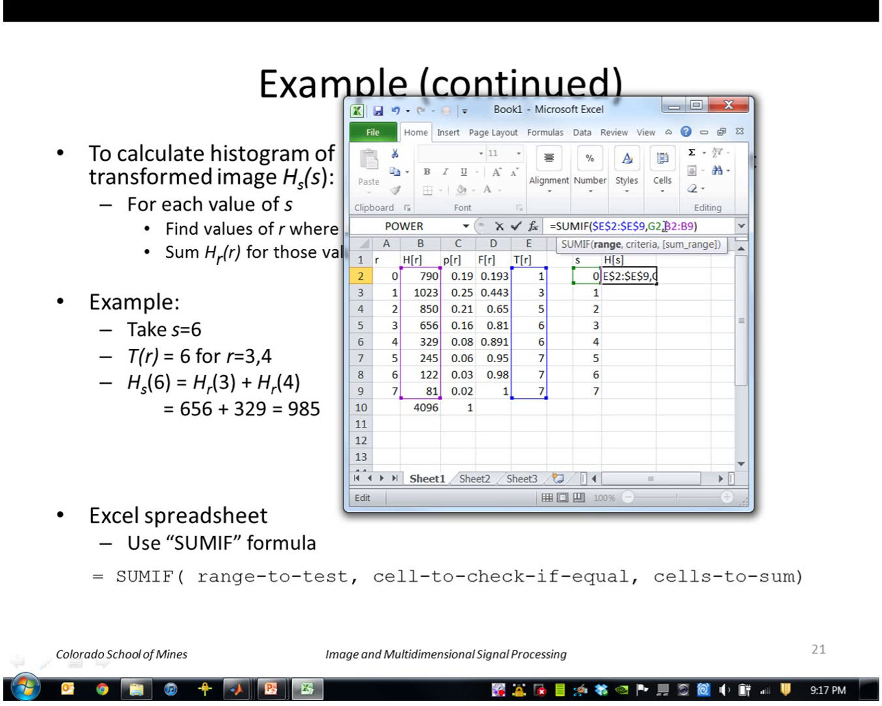
{"action": "left_click", "coordinate": [665, 225]}
{"action": "type", "text": "$B$2:"}
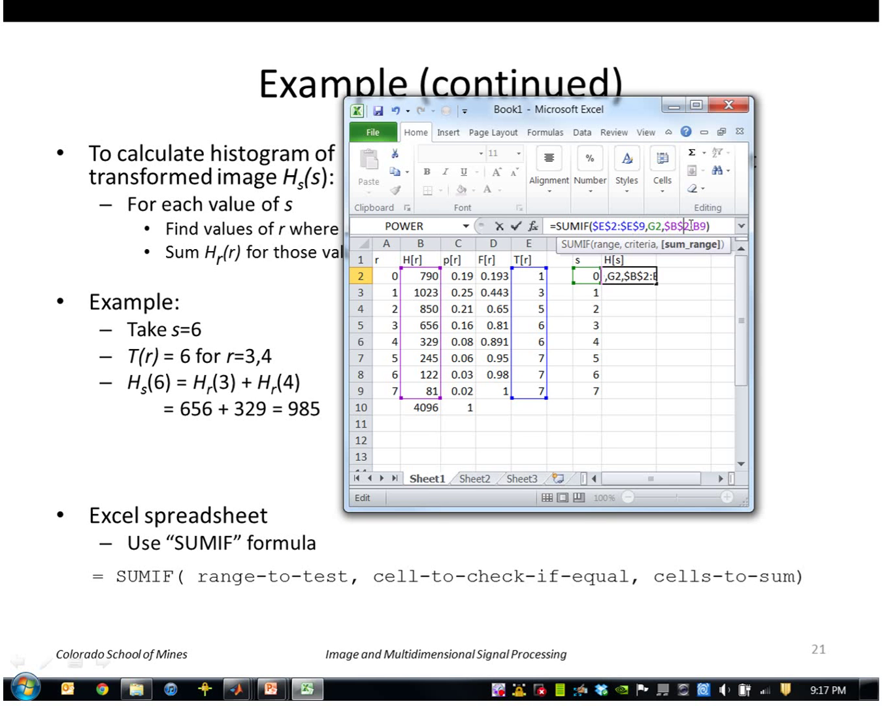
{"action": "type", "text": "$"}
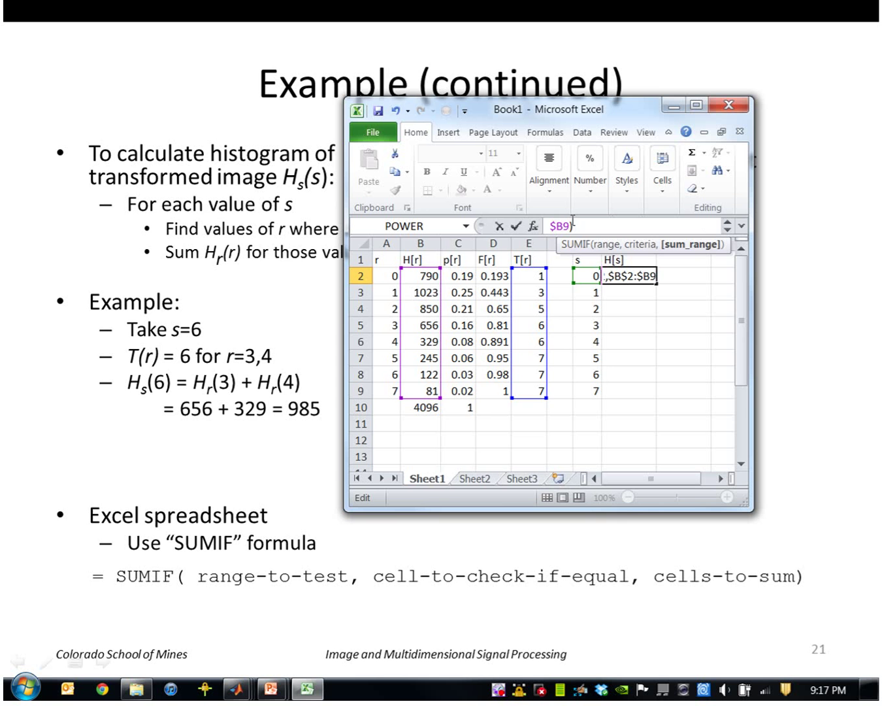
{"action": "left_click", "coordinate": [560, 225]}
{"action": "type", "text": "$"}
{"action": "key", "text": "Return"}
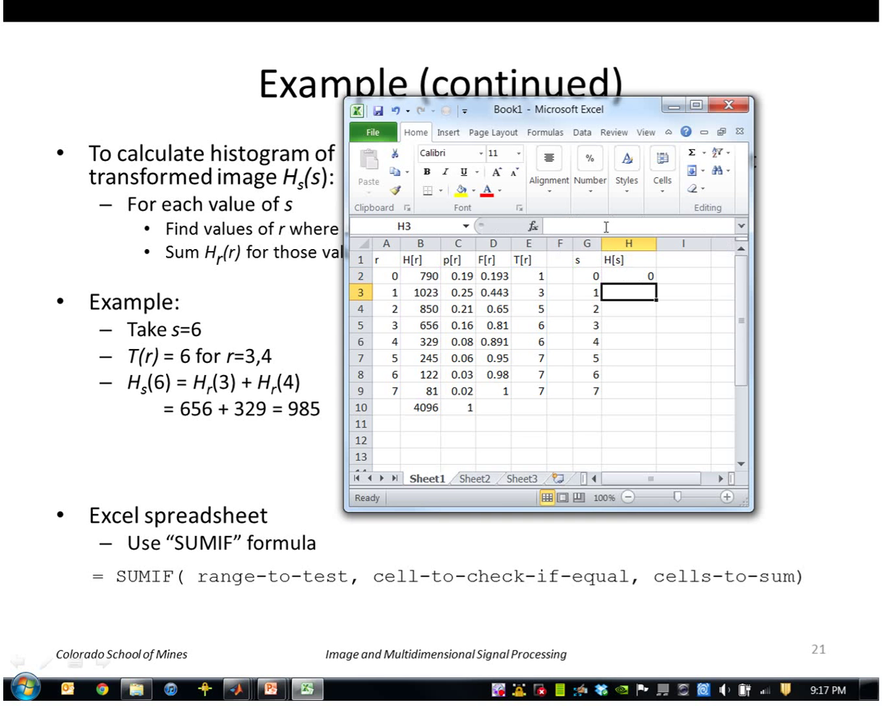
{"action": "left_click", "coordinate": [629, 274]}
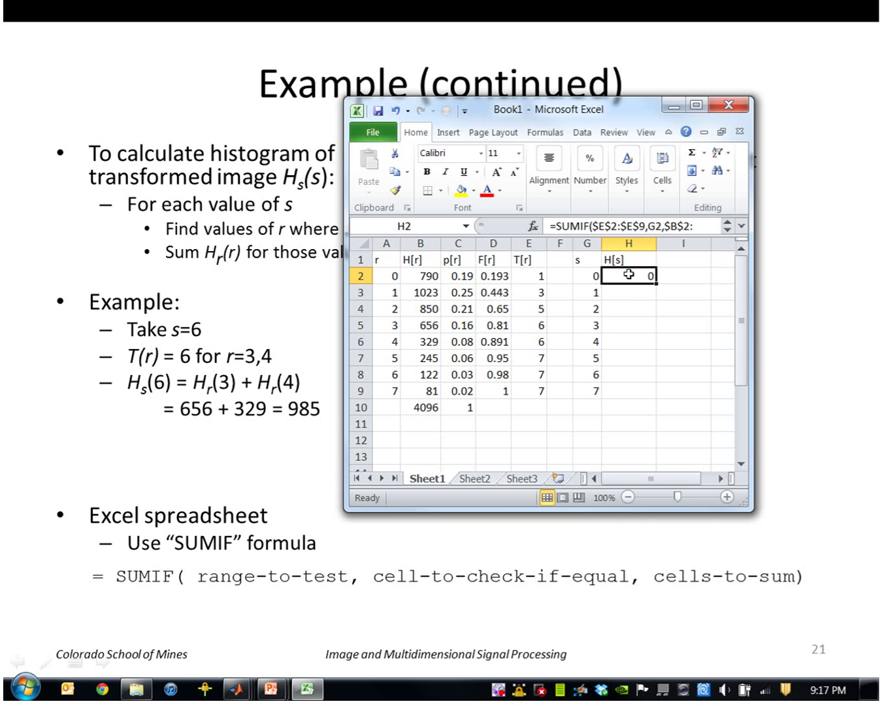
{"action": "key", "text": "ctrl+c"}
- Paste the SUMIF into H3:H9 and total H[s] in H10 with =SUM(H2:H9)
{"action": "left_click_drag", "start_coordinate": [627, 292], "coordinate": [626, 386]}
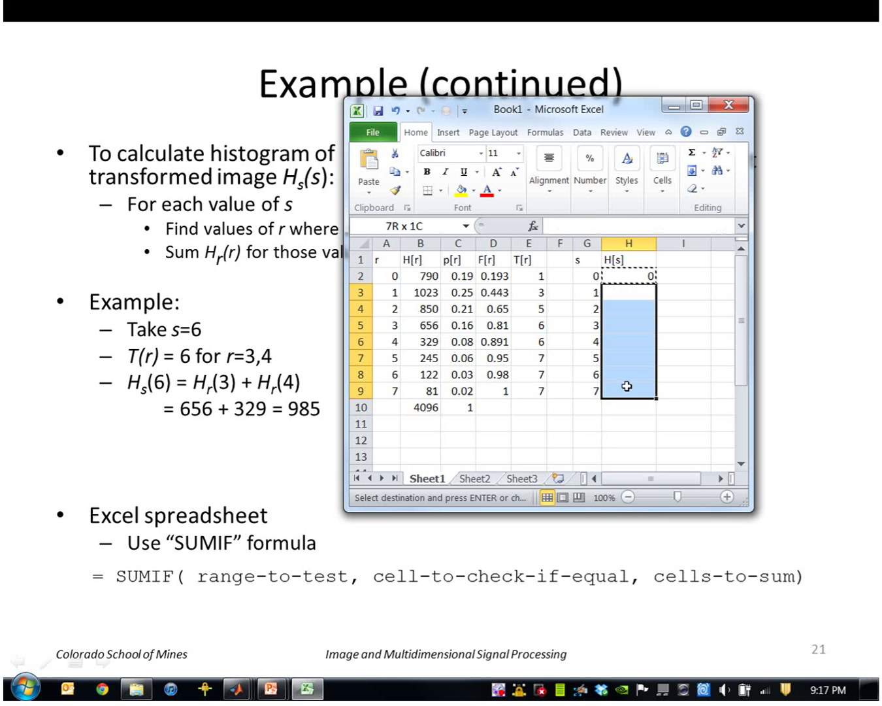
{"action": "key", "text": "ctrl+v"}
{"action": "left_click", "coordinate": [717, 387]}
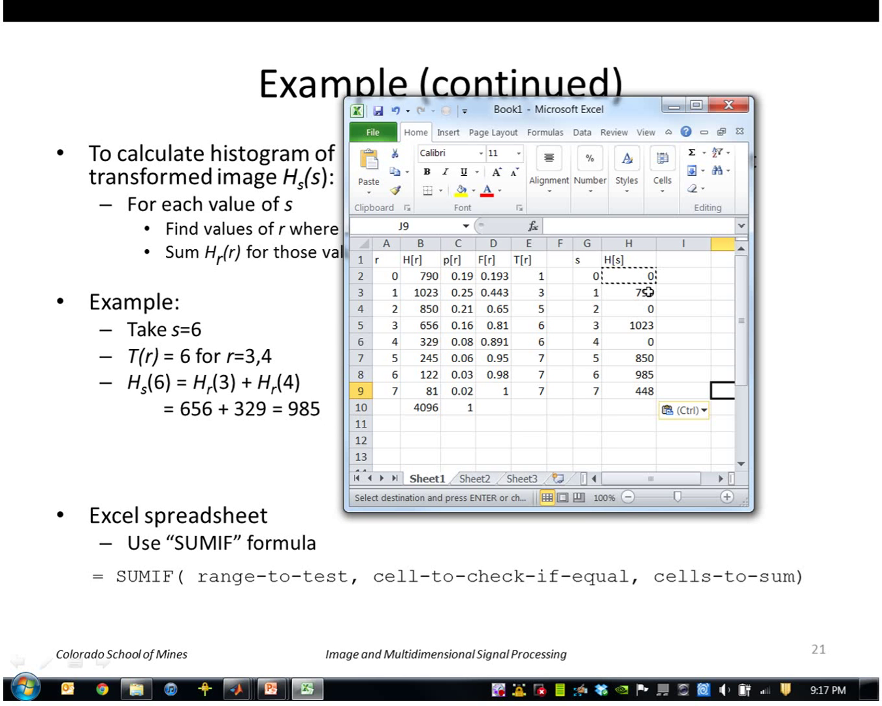
{"action": "left_click", "coordinate": [630, 408]}
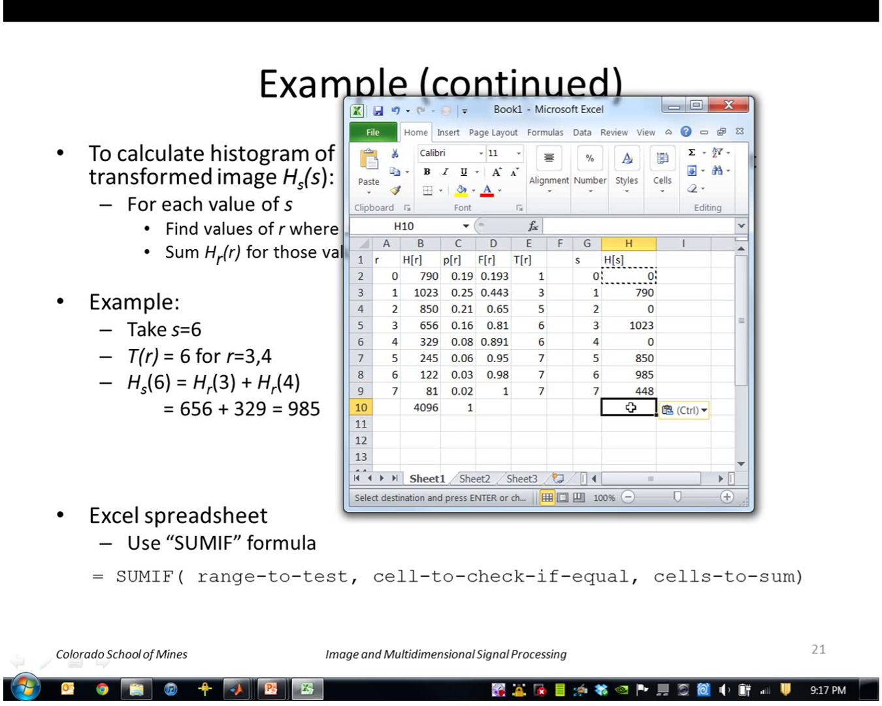
{"action": "type", "text": "=sum("}
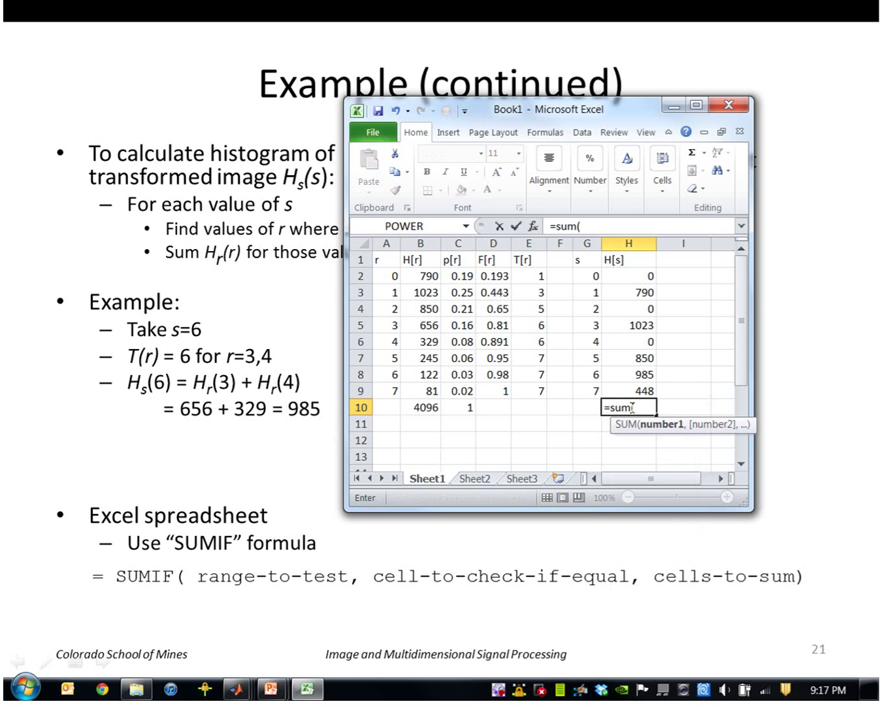
{"action": "left_click_drag", "start_coordinate": [611, 276], "coordinate": [626, 385]}
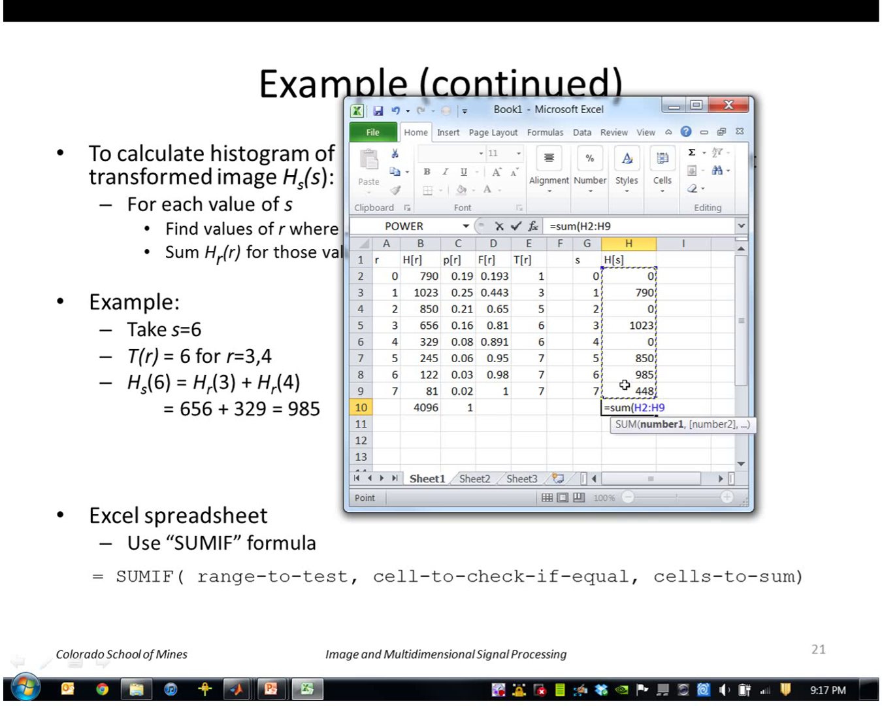
{"action": "type", "text": ")"}
{"action": "key", "text": "Return"}
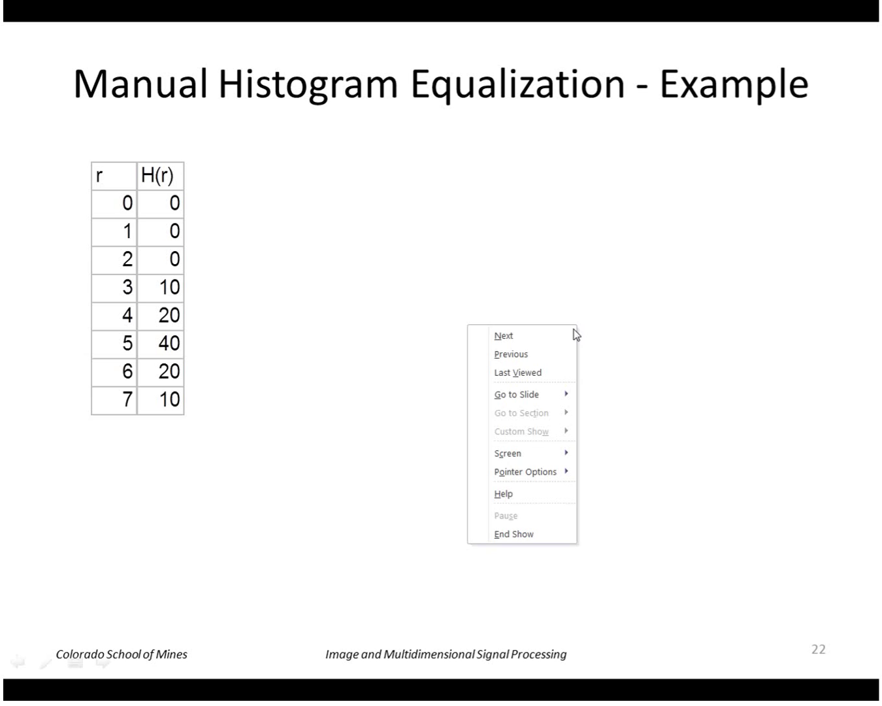
{"action": "mouse_move", "coordinate": [525, 472]}
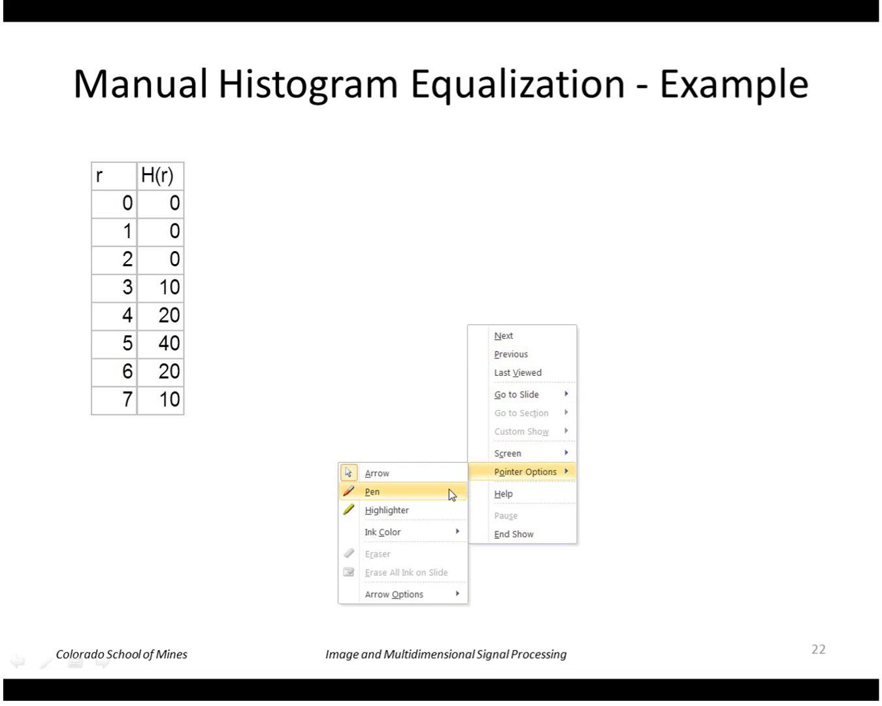
- Switch the slideshow pointer to the pen for inking on slide 22
{"action": "left_click", "coordinate": [448, 489]}
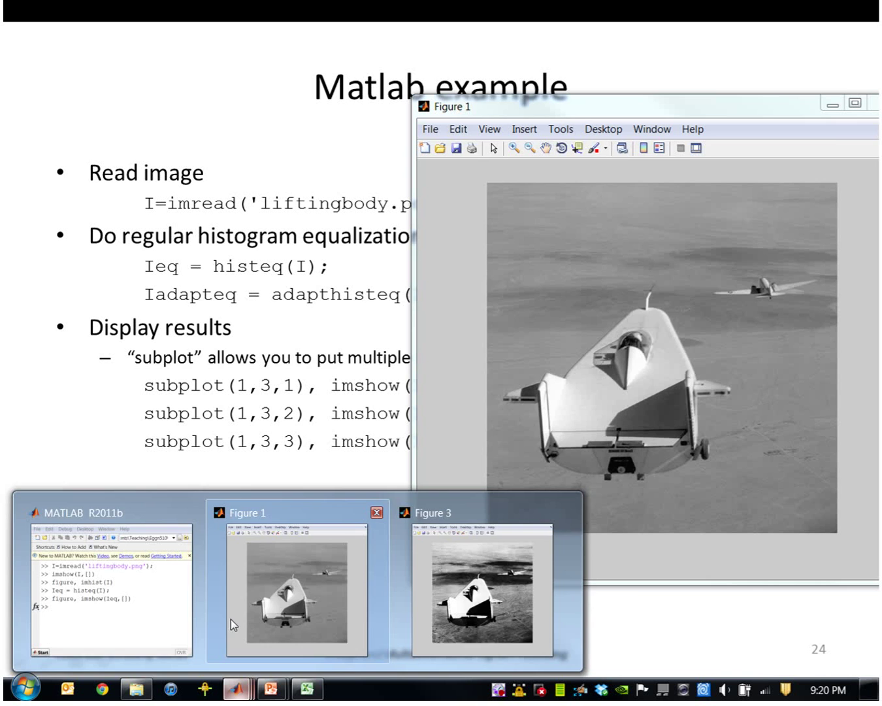
- Place the original liftingbody figure left and the histeq Figure 3 centre, with the command window beside them
{"action": "left_click", "coordinate": [186, 620]}
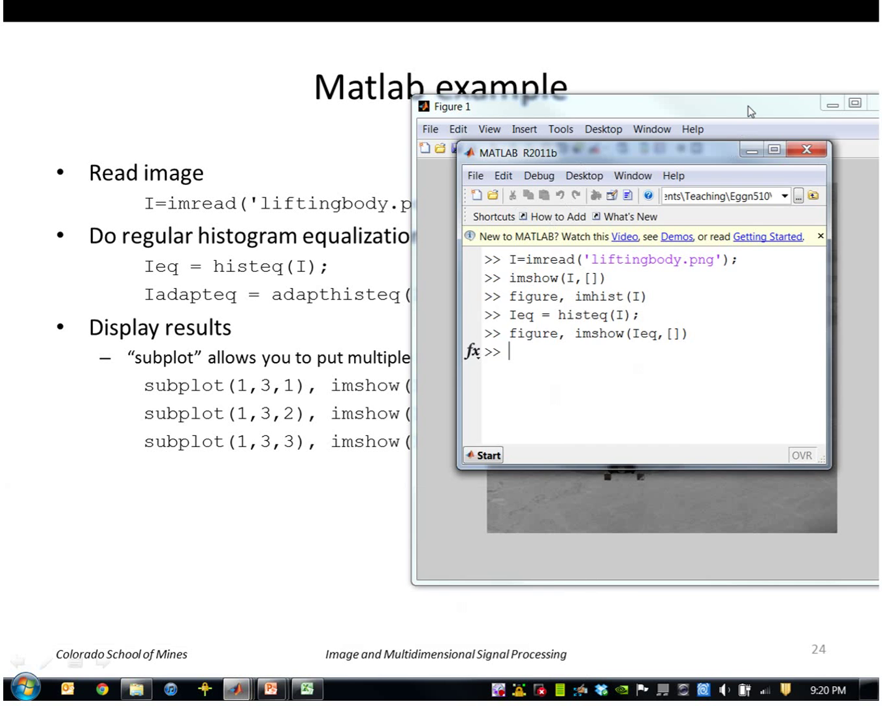
{"action": "mouse_move", "coordinate": [748, 105]}
{"action": "left_mouse_down"}
{"action": "mouse_move", "coordinate": [465, 91]}
{"action": "mouse_move", "coordinate": [391, 55]}
{"action": "left_mouse_up"}
{"action": "left_click_drag", "start_coordinate": [651, 152], "coordinate": [666, 283]}
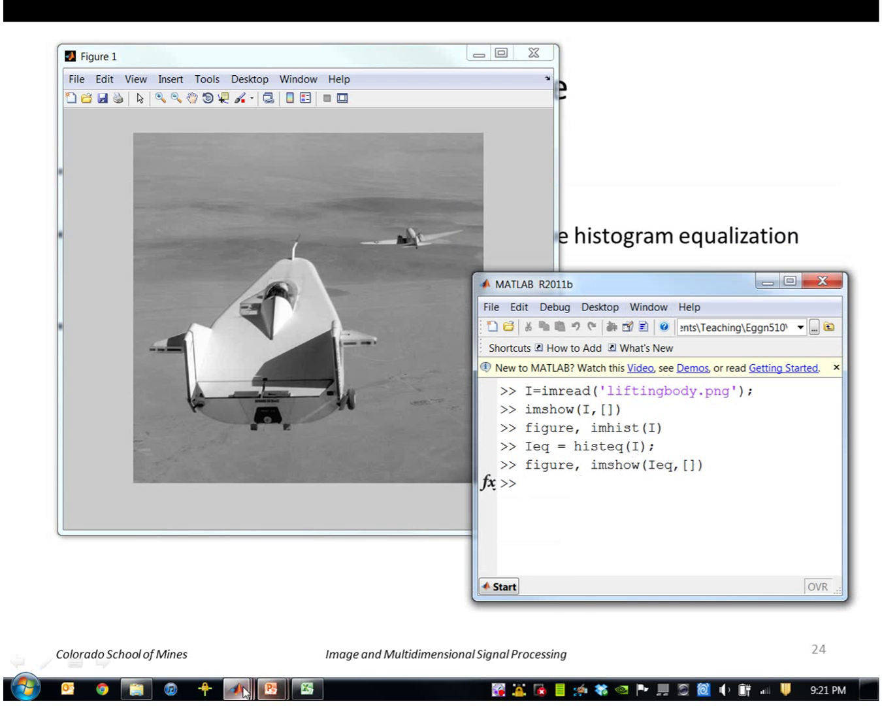
{"action": "mouse_move", "coordinate": [237, 688]}
{"action": "left_click", "coordinate": [482, 632]}
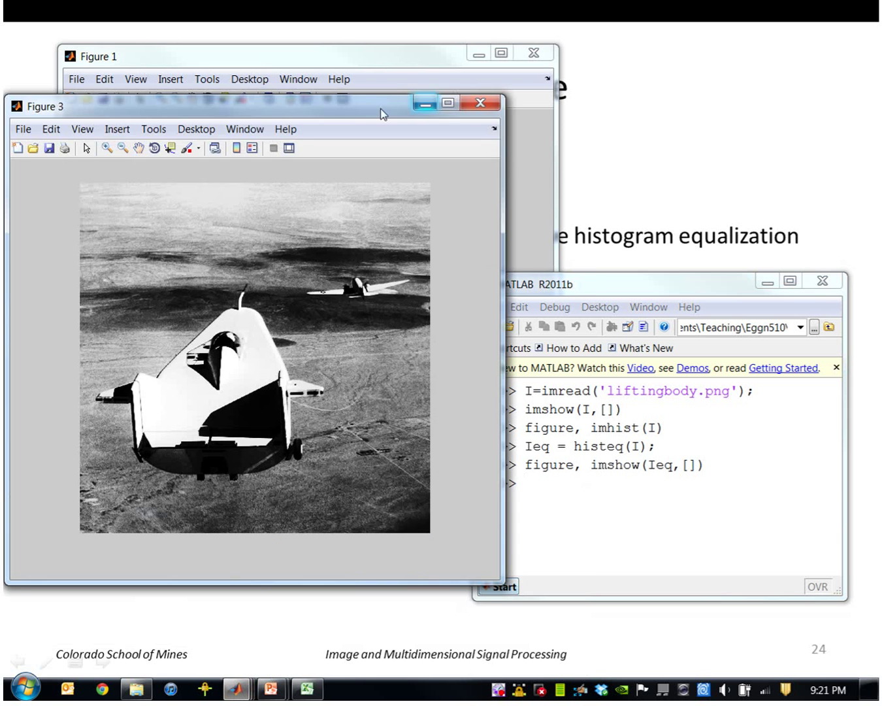
{"action": "mouse_move", "coordinate": [382, 113]}
{"action": "left_mouse_down"}
{"action": "mouse_move", "coordinate": [438, 181]}
{"action": "mouse_move", "coordinate": [450, 164]}
{"action": "left_mouse_up"}
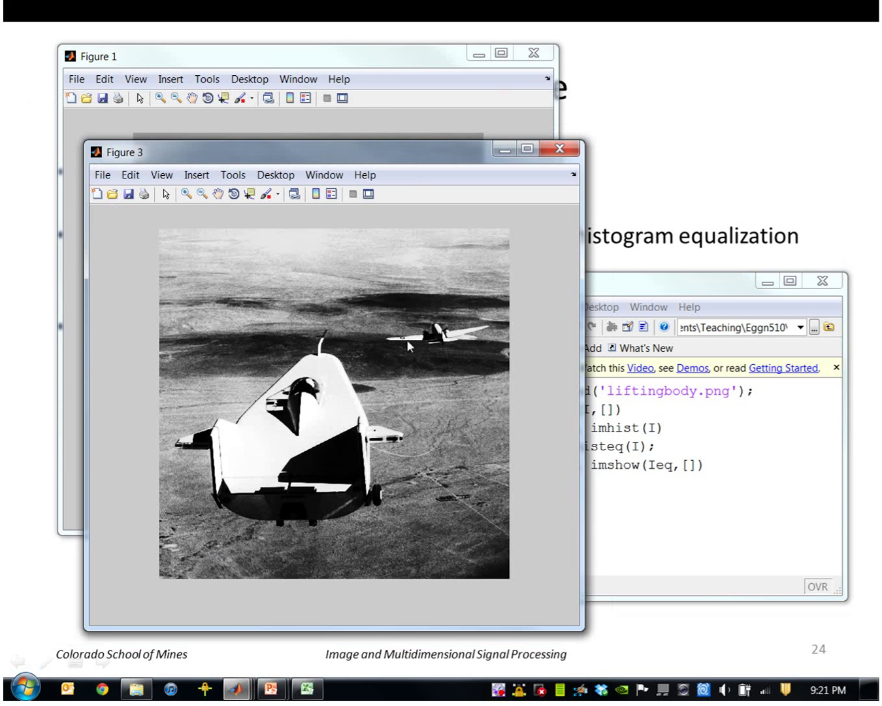
{"action": "left_click_drag", "start_coordinate": [683, 287], "coordinate": [702, 209]}
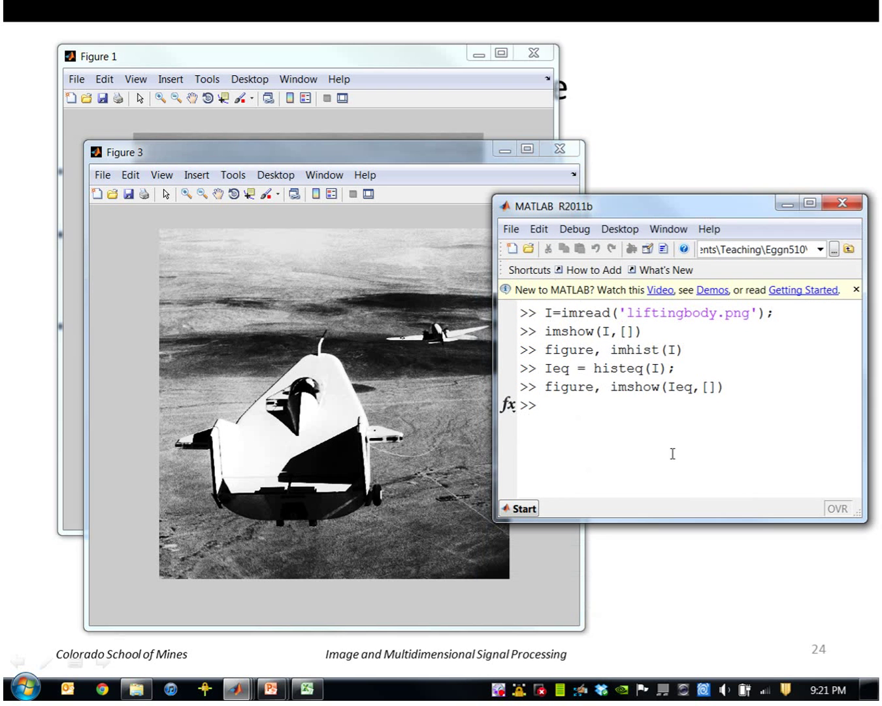
- Compute the adaptive equalization with Iad = adapthisteq(I);
{"action": "type", "text": "a"}
{"action": "key", "text": "BackSpace"}
{"action": "type", "text": "Iad "}
{"action": "type", "text": "= "}
{"action": "type", "text": "adapth"}
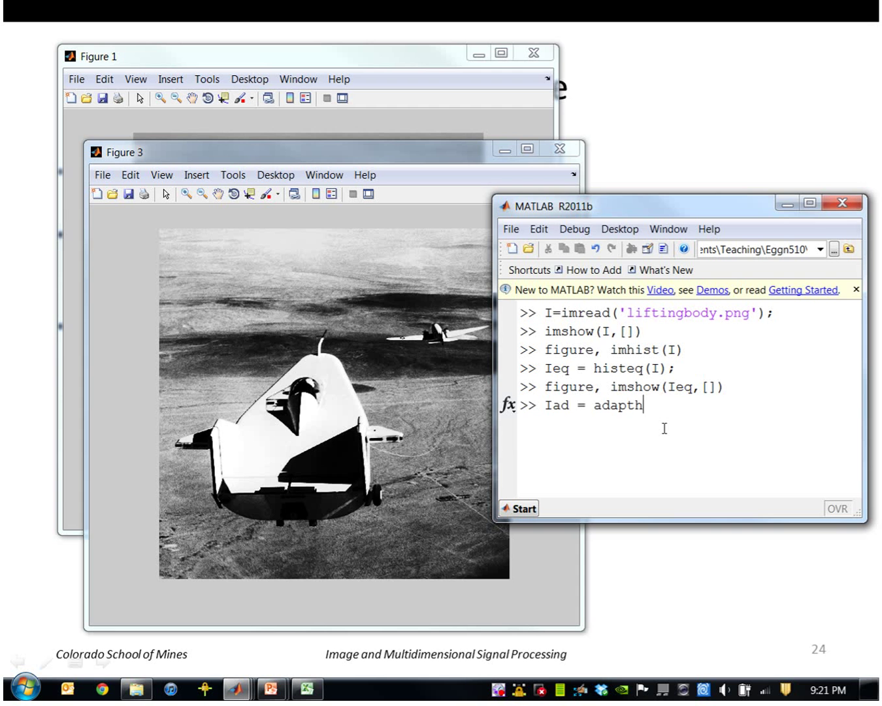
{"action": "type", "text": "isteq("}
{"action": "type", "text": "I);"}
{"action": "key", "text": "Return"}
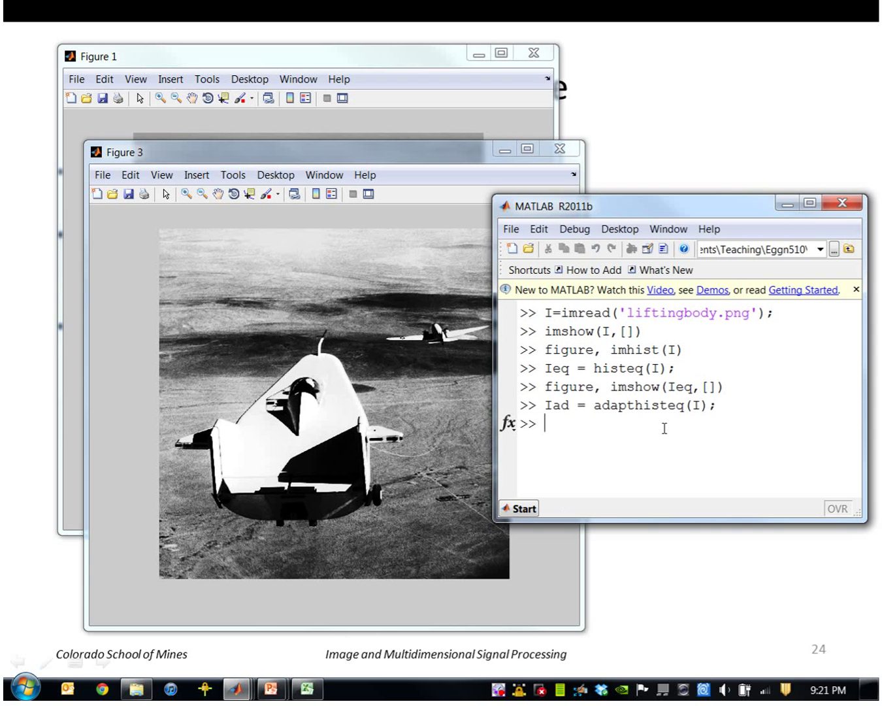
- Display Iad in a new figure using figure, imshow(Iad, [])
{"action": "type", "text": "figure,m "}
{"action": "type", "text": "ims"}
{"action": "key", "text": "BackSpace"}
{"action": "key", "text": "BackSpace"}
{"action": "key", "text": "BackSpace"}
{"action": "key", "text": "BackSpace"}
{"action": "key", "text": "BackSpace"}
{"action": "type", "text": "im"}
{"action": "type", "text": "show(Iad,"}
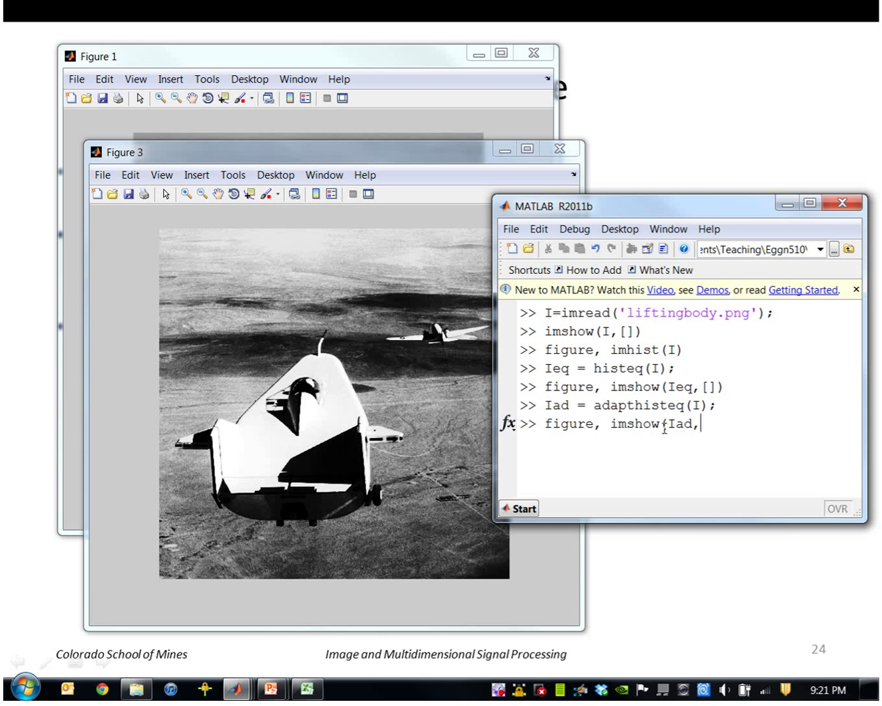
{"action": "type", "text": " [])"}
{"action": "key", "text": "Return"}
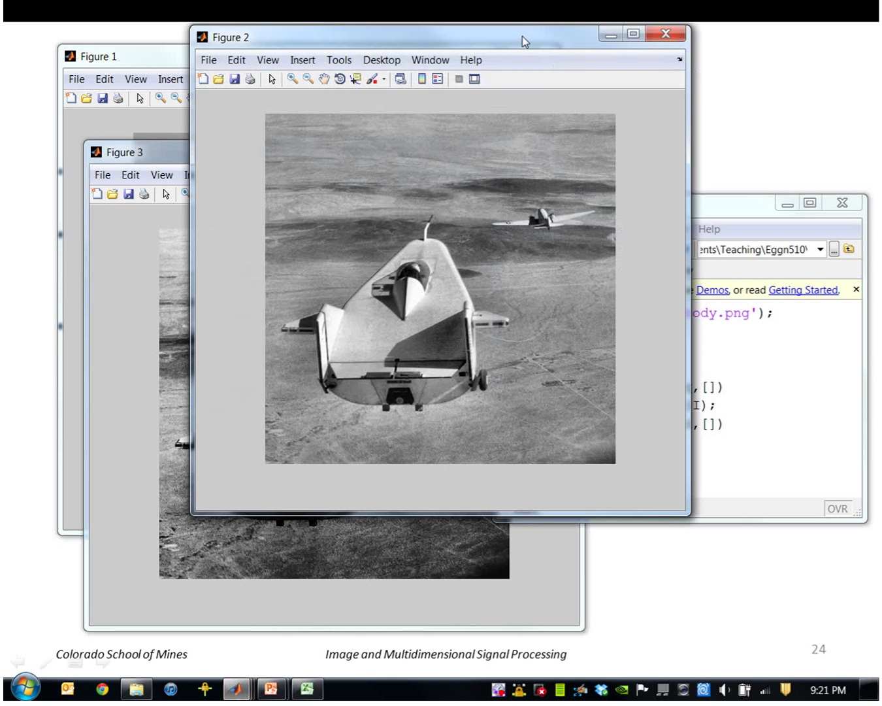
- Move the adapthisteq figure right, histeq figure lower left, and original figure upper left
{"action": "left_click_drag", "start_coordinate": [522, 35], "coordinate": [743, 163]}
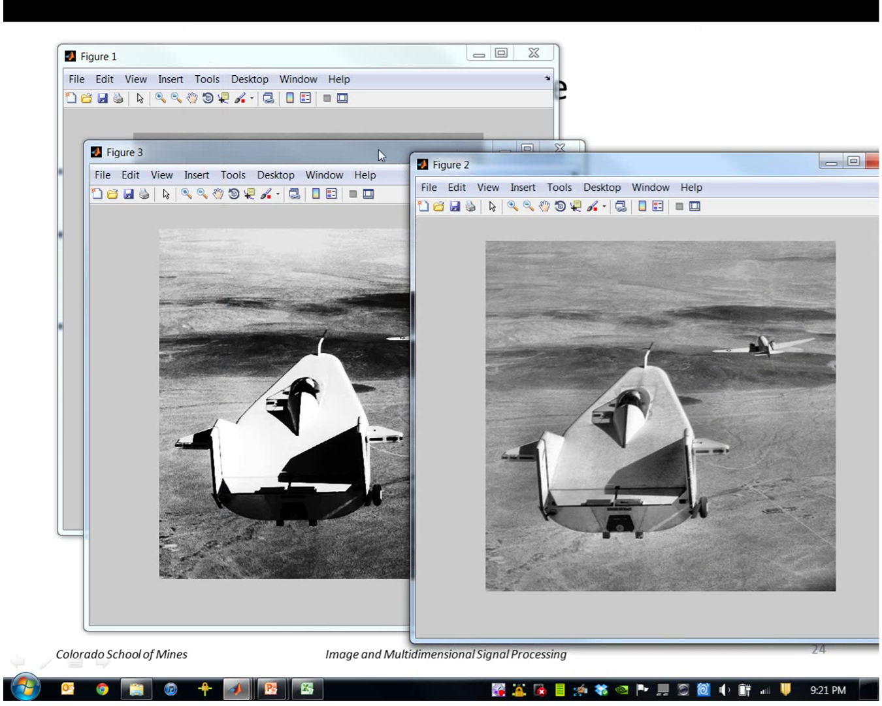
{"action": "left_click_drag", "start_coordinate": [377, 155], "coordinate": [302, 289]}
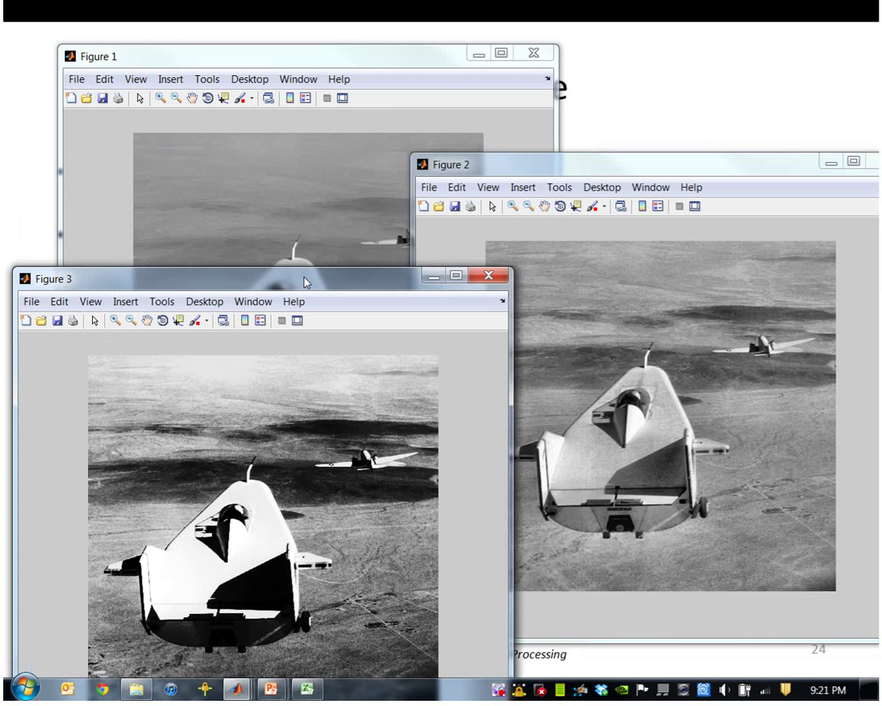
{"action": "left_click_drag", "start_coordinate": [316, 62], "coordinate": [293, 31]}
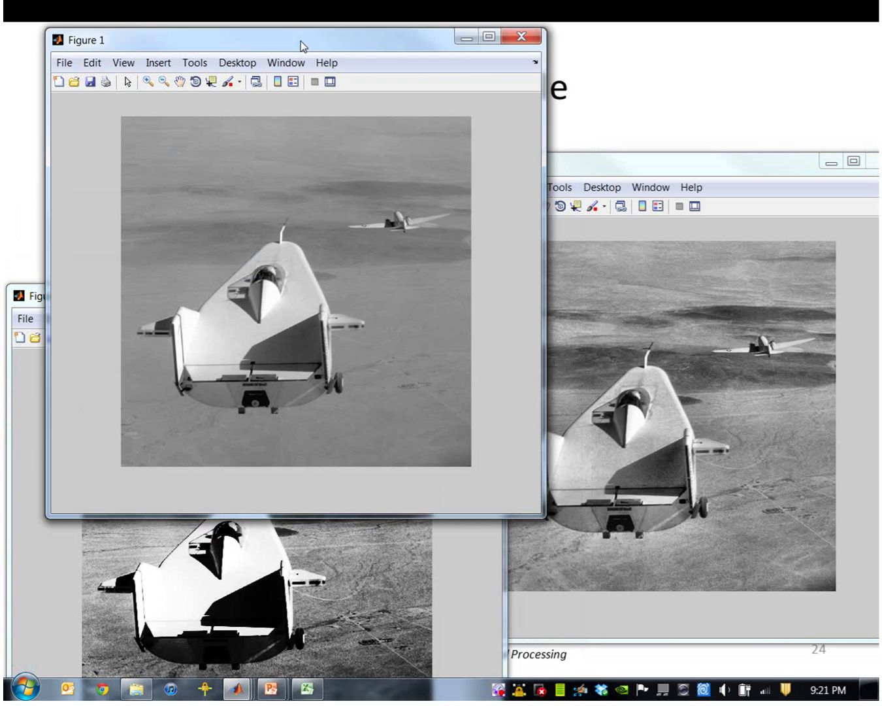